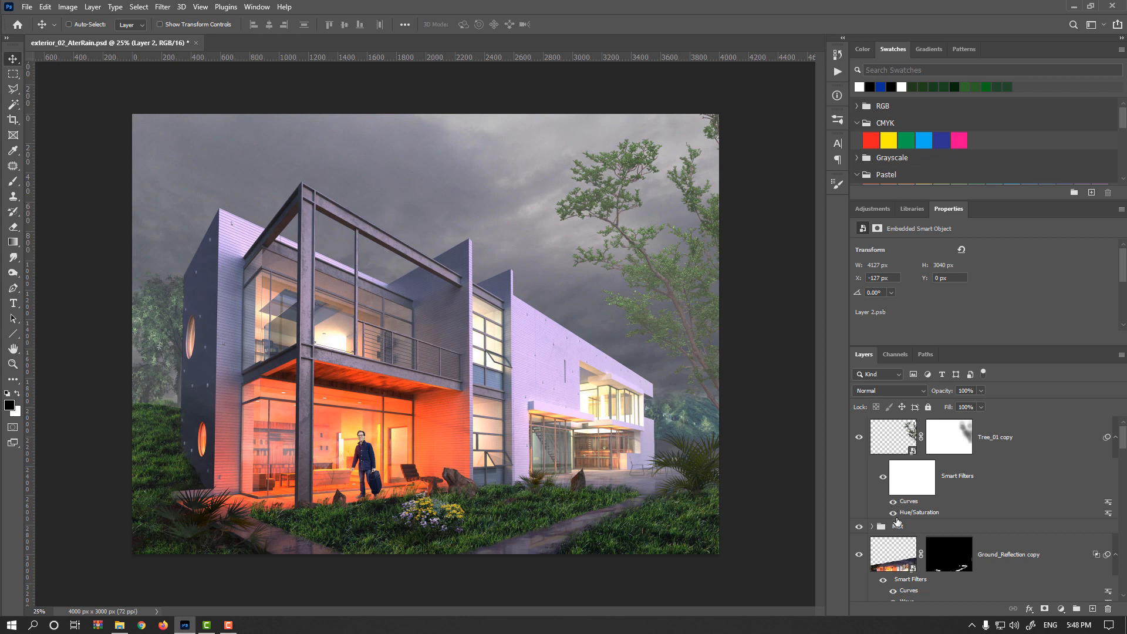
Select the Cloudy_Sky_ov layer, check its effect by toggling its visibility, and expand its smart filters
scroll(897, 528, down, 3)
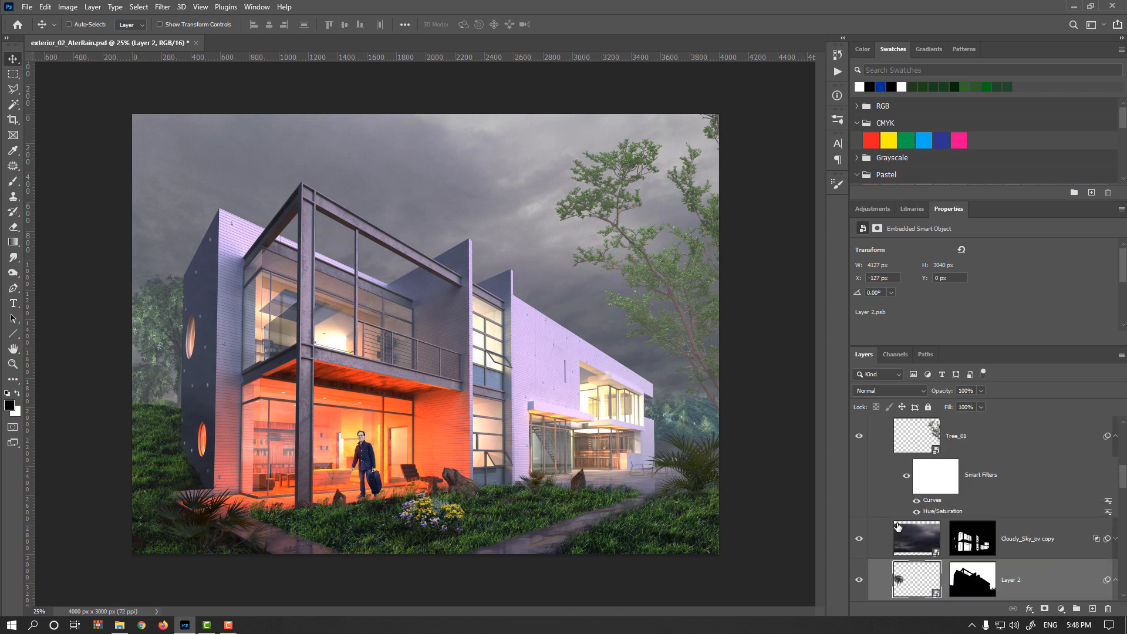
scroll(897, 527, down, 3)
right_click(410, 155)
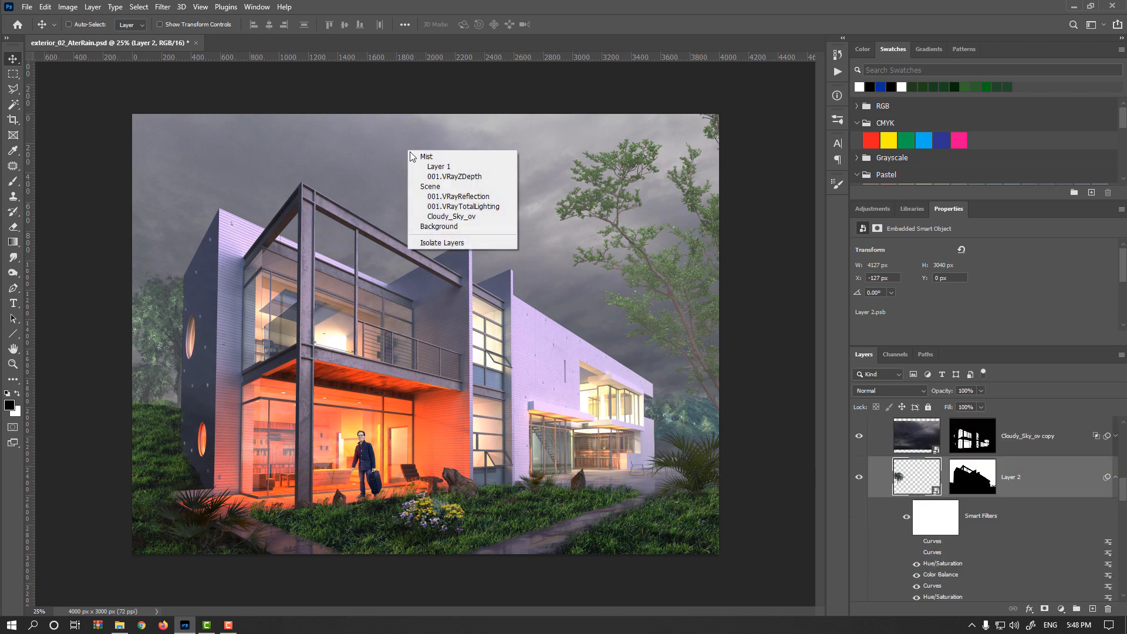
click(451, 216)
click(859, 544)
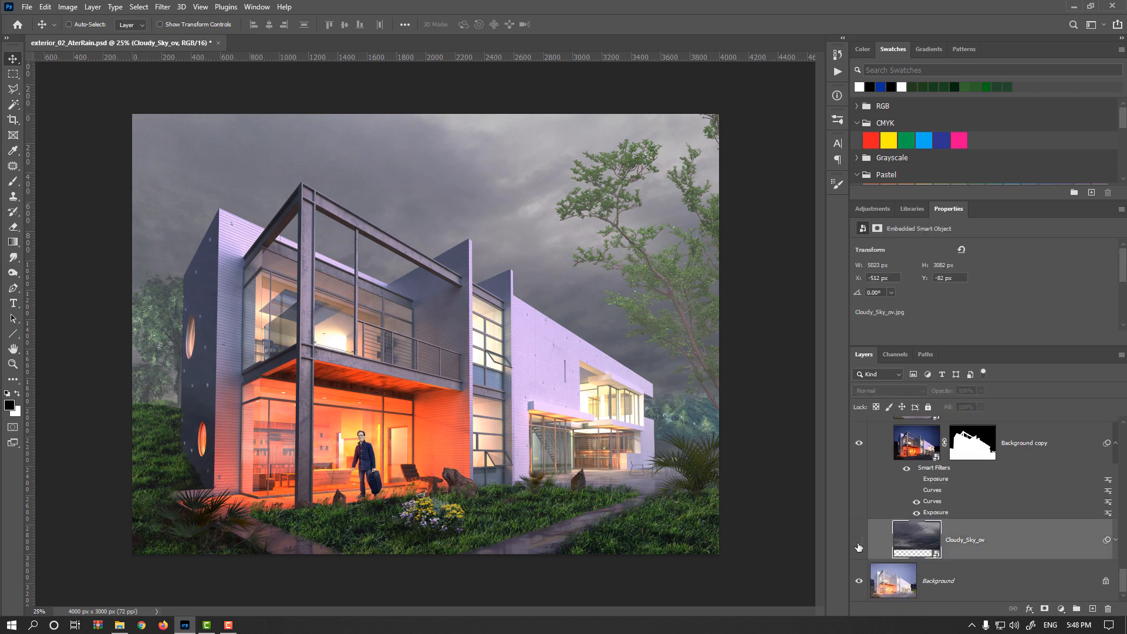
click(859, 543)
click(1115, 541)
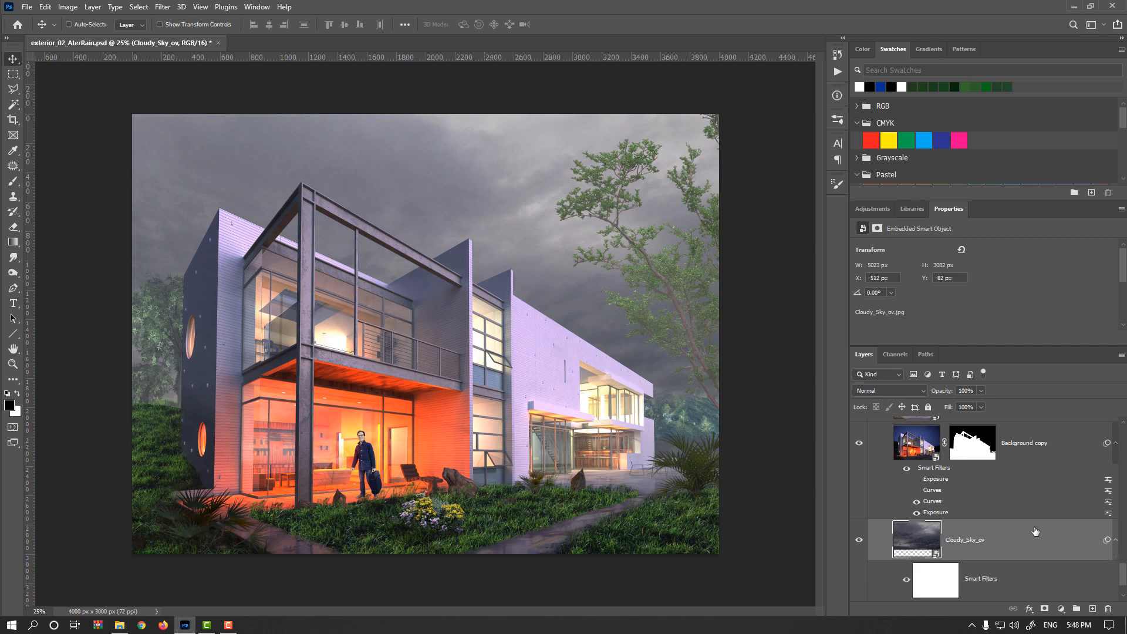
Brighten the Cloudy_Sky_ov layer's Curves filter by raising the white point to output 254 and setting the midpoint to input 140, output 116
scroll(1030, 532, down, 2)
double_click(937, 558)
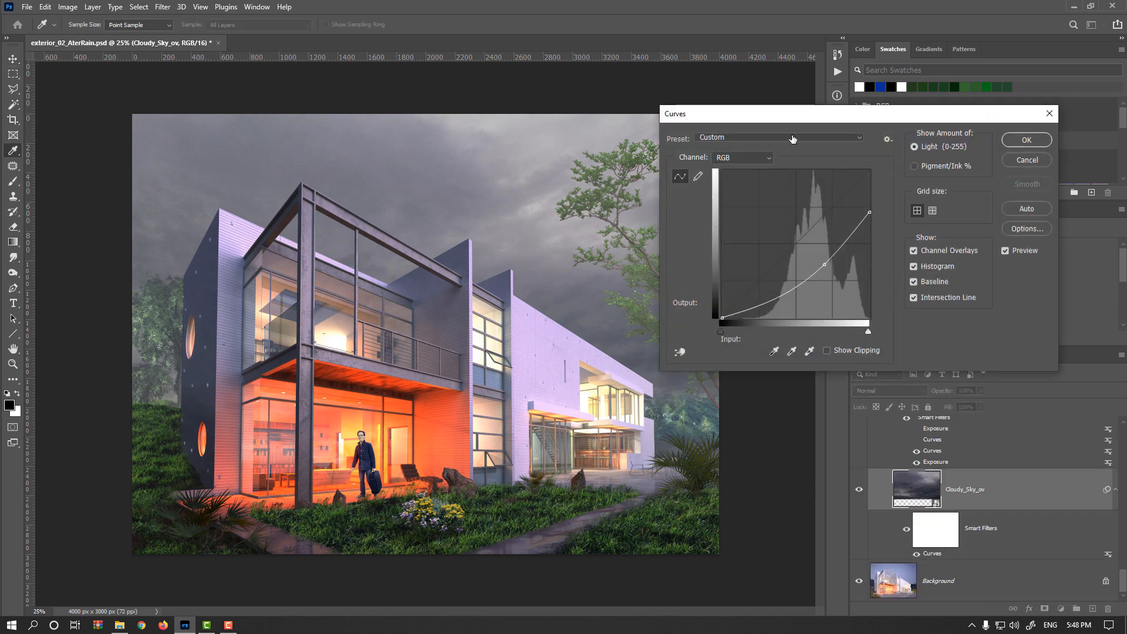
drag(819, 117, 784, 237)
drag(837, 331, 834, 290)
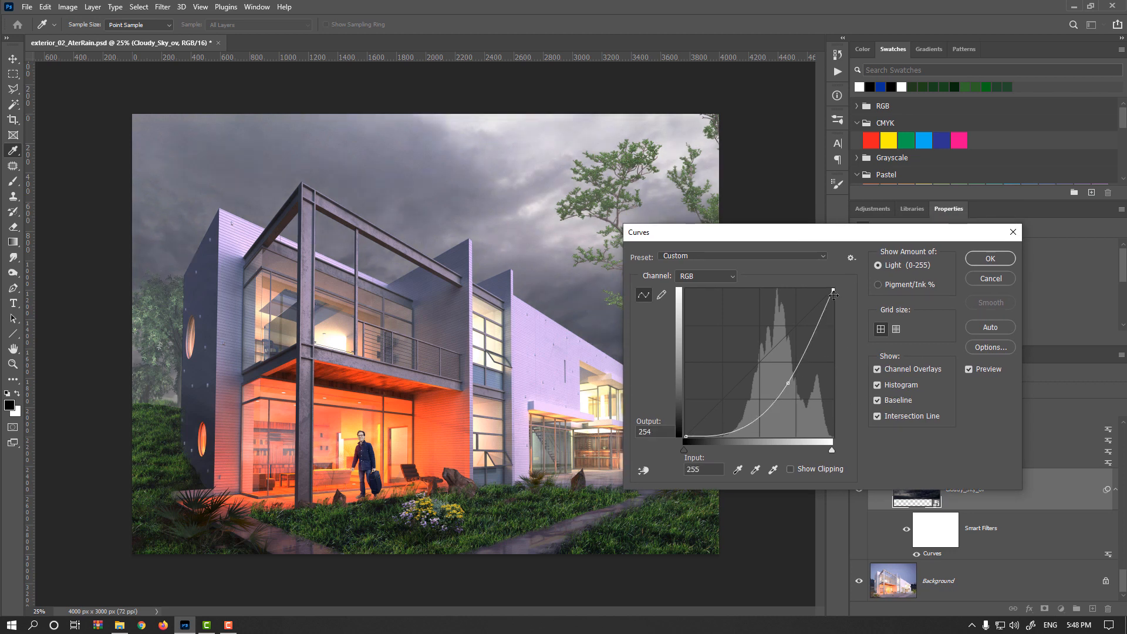
click(781, 381)
mouse_move(778, 380)
mouse_down()
mouse_move(767, 369)
mouse_move(779, 365)
mouse_up()
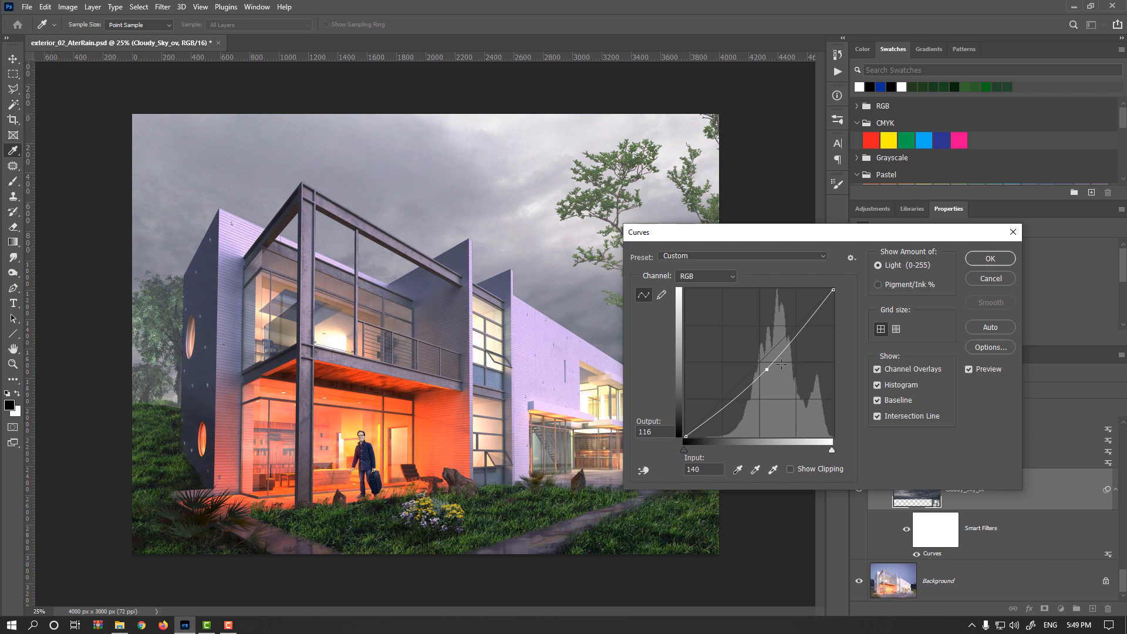
click(984, 262)
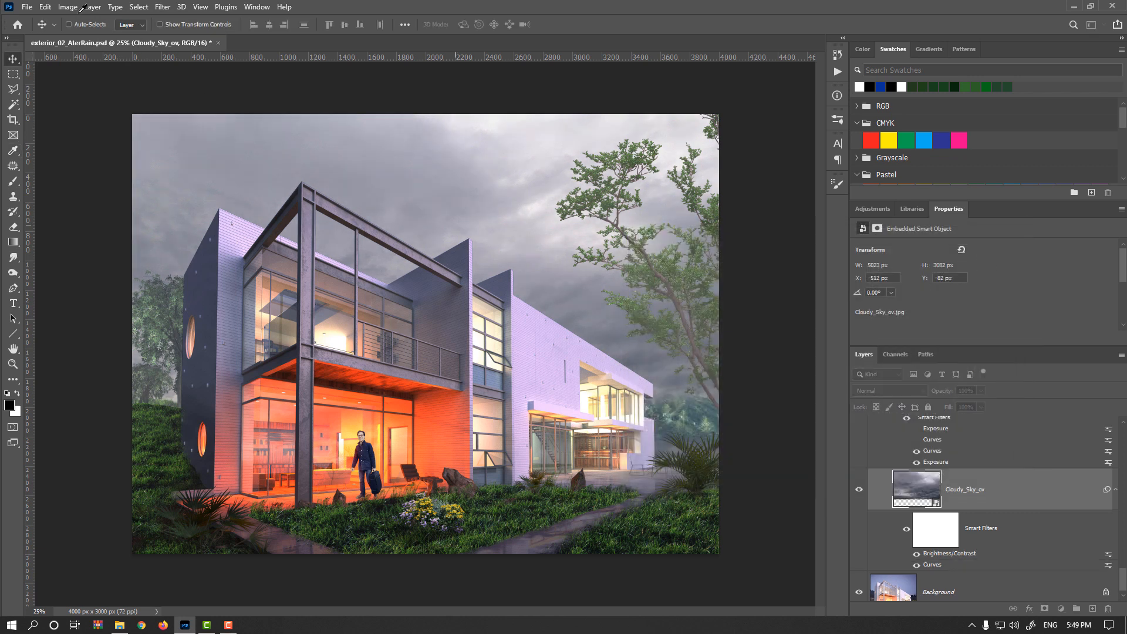
Apply a Brightness/Contrast adjustment to the Cloudy_Sky_ov layer, slightly raising brightness and contrast
click(69, 6)
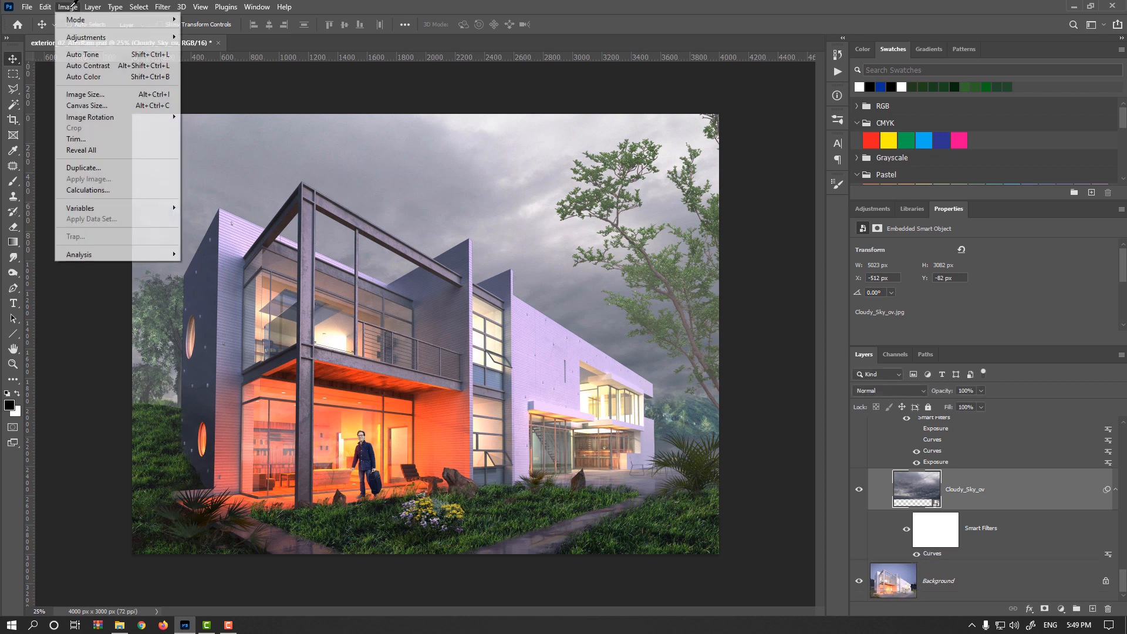
mouse_move(91, 37)
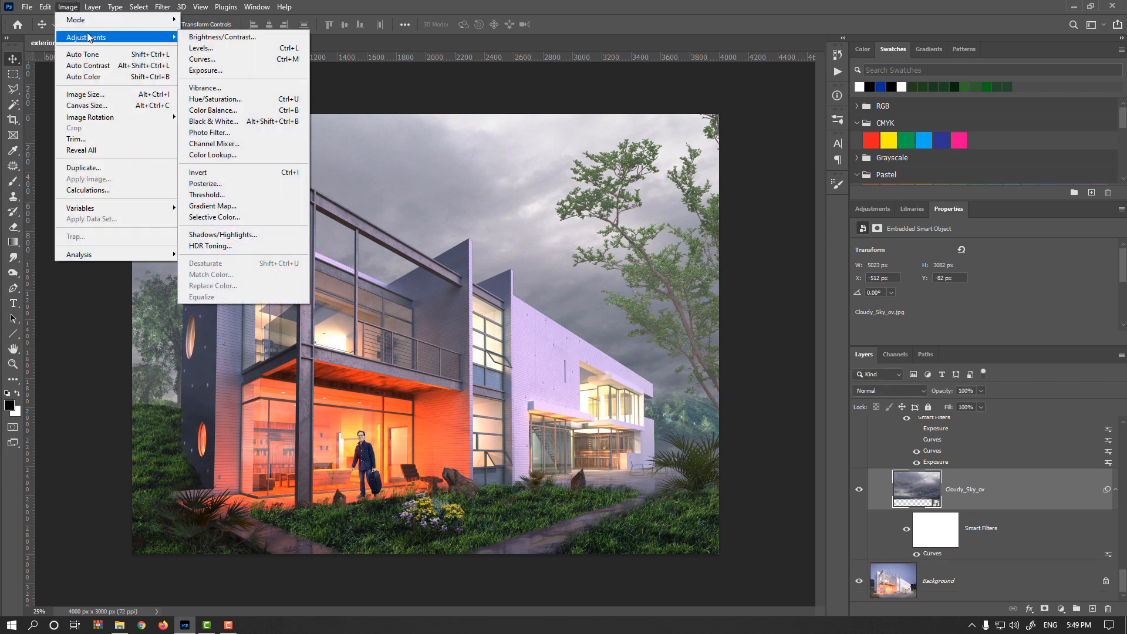
click(258, 37)
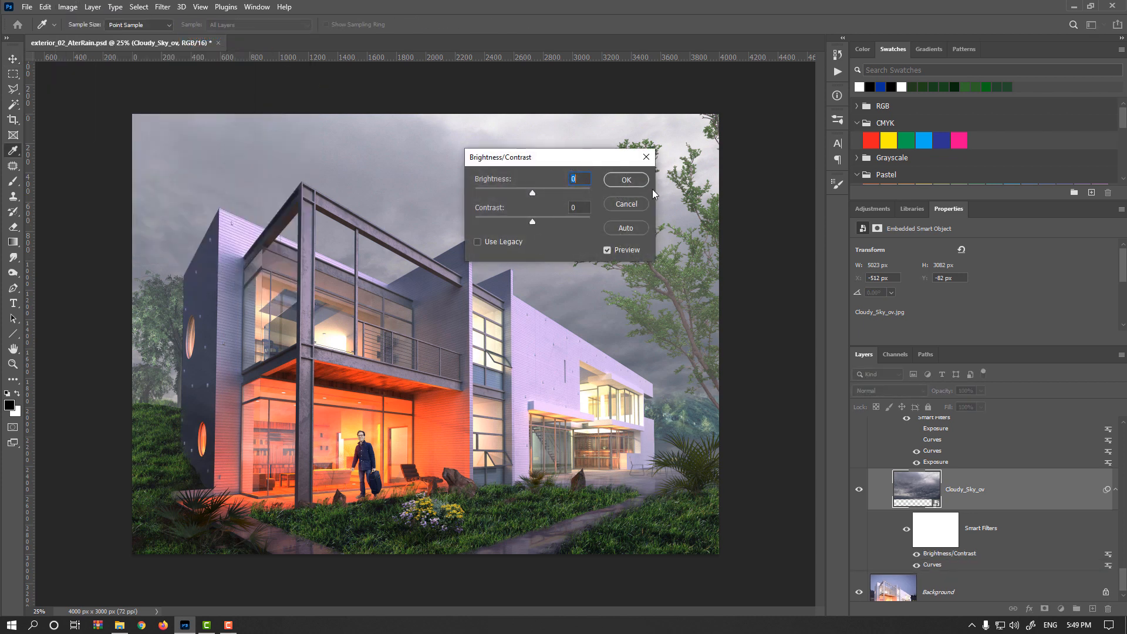
drag(583, 157, 659, 192)
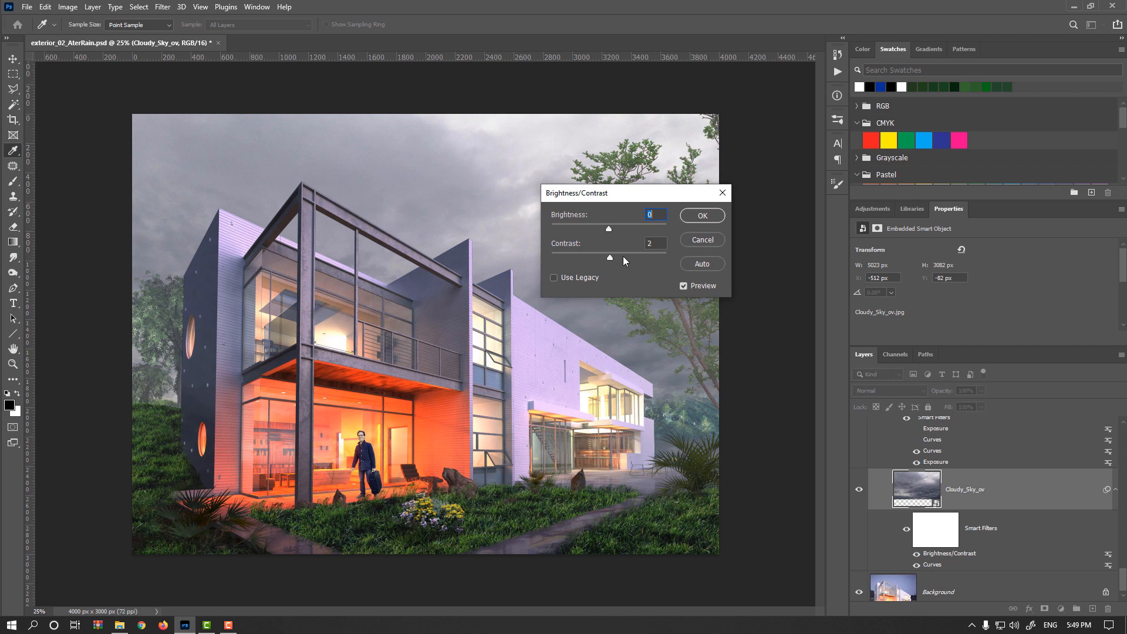
key(Tab)
drag(615, 228, 617, 228)
click(706, 214)
key(v)
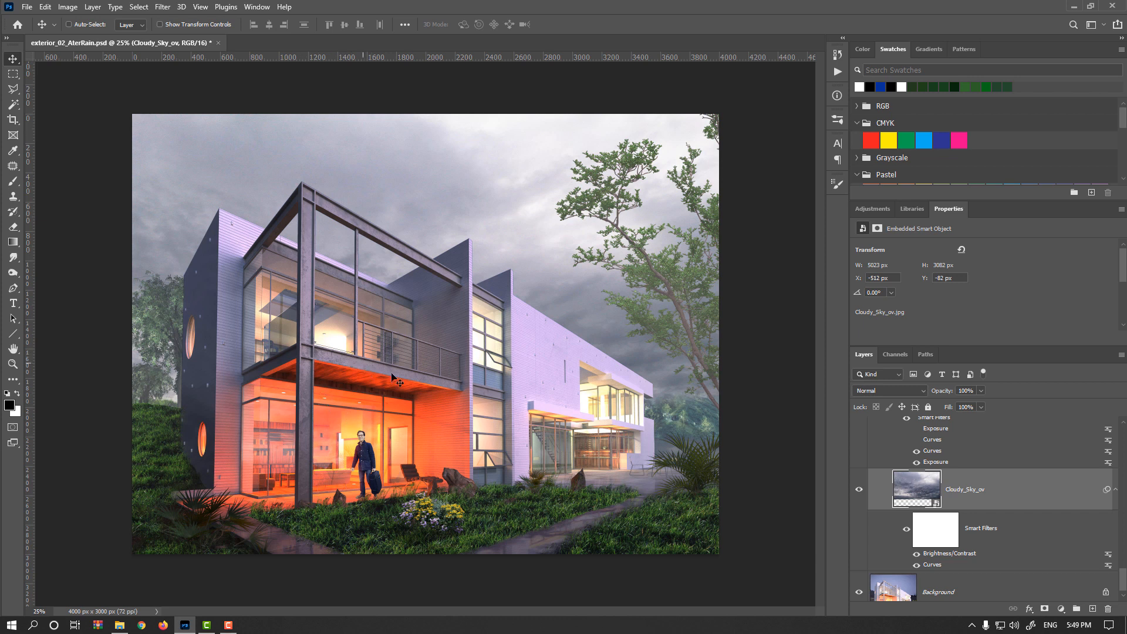
Apply a Brightness/Contrast adjustment to the Cloudy_Sky_ov copy layer with brightness 26 and contrast 27, comparing it with the preview
scroll(923, 511, up, 3)
scroll(923, 511, up, 10)
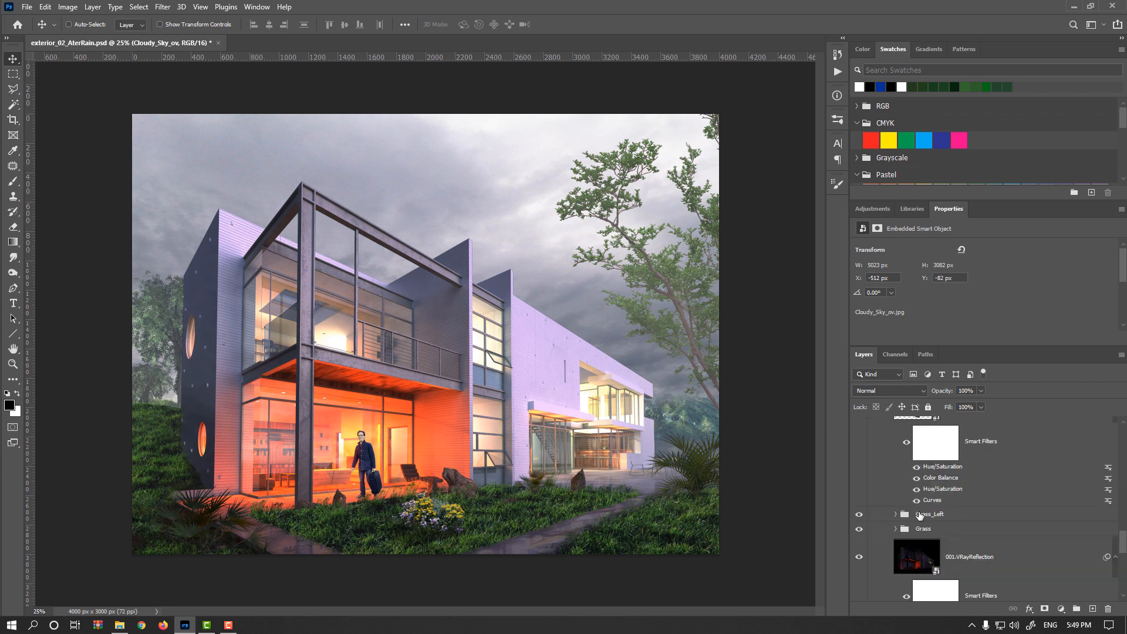
scroll(920, 516, up, 4)
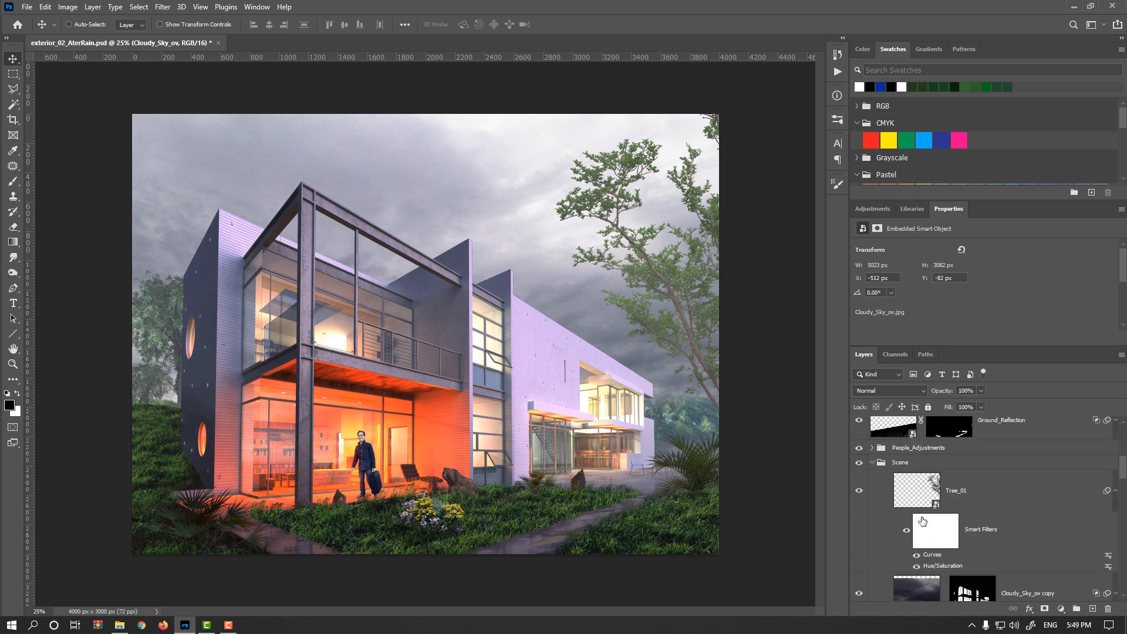
click(918, 495)
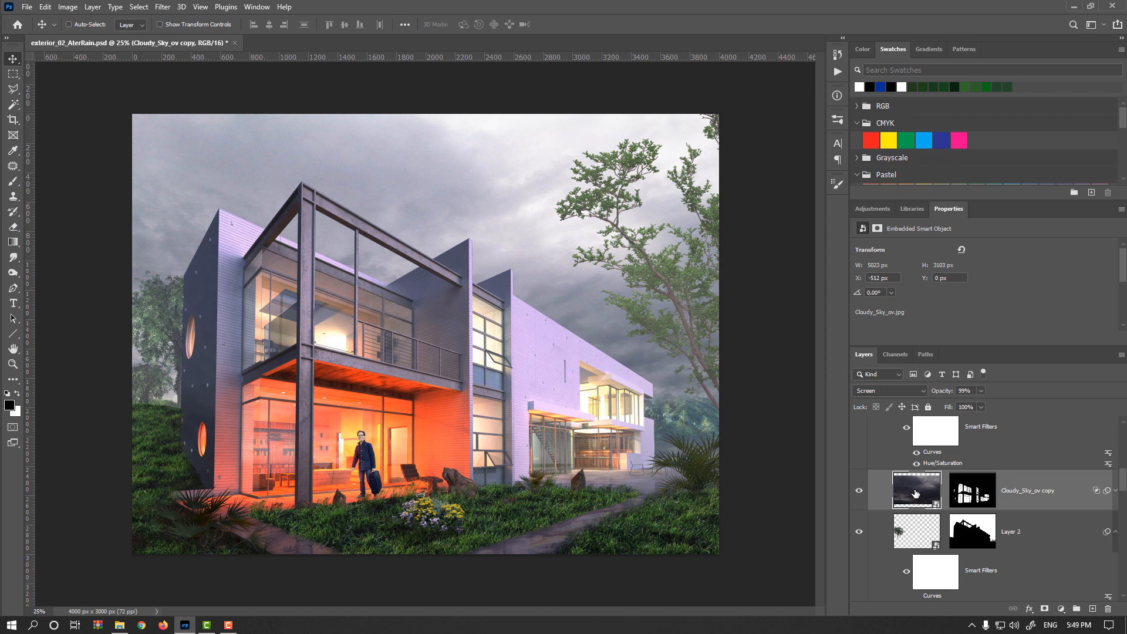
click(68, 7)
mouse_move(94, 38)
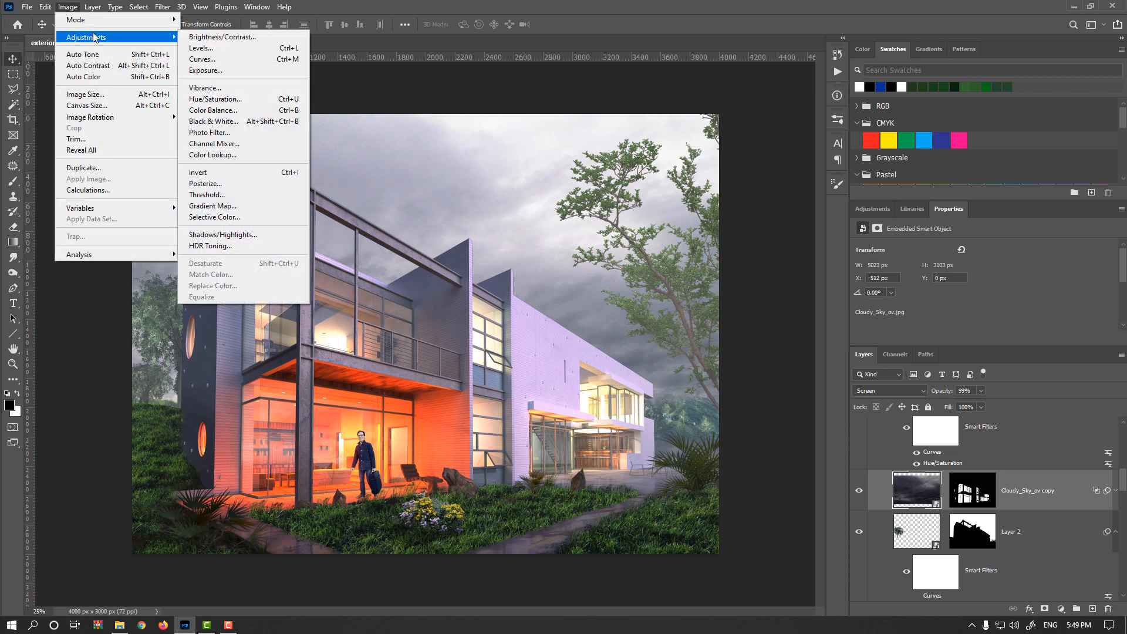
click(247, 37)
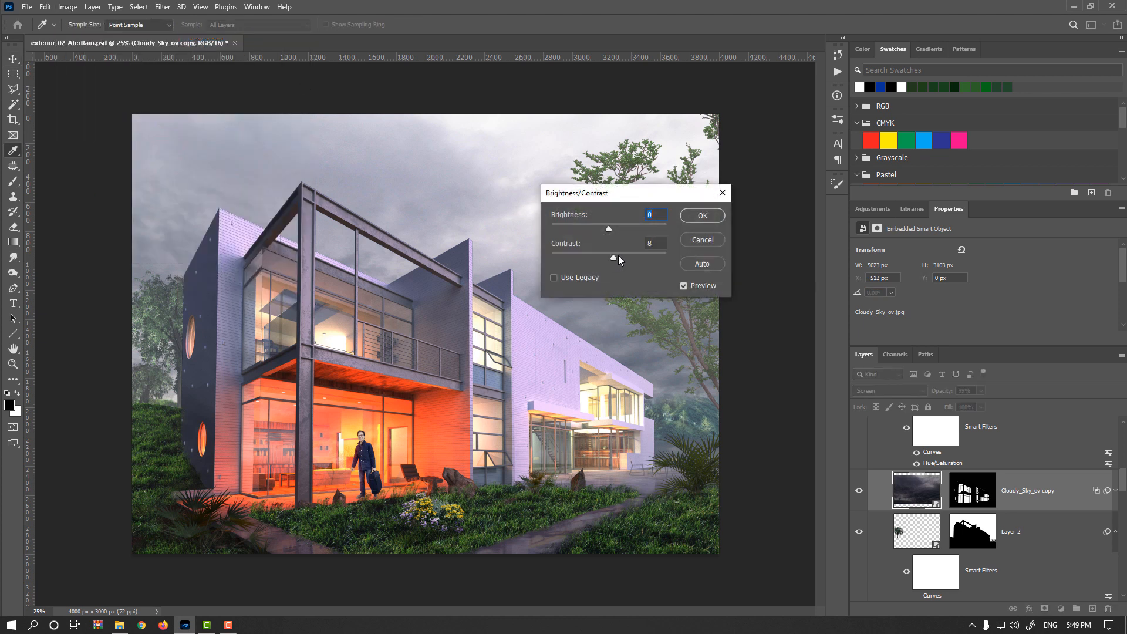
click(623, 257)
click(613, 226)
drag(622, 234, 689, 287)
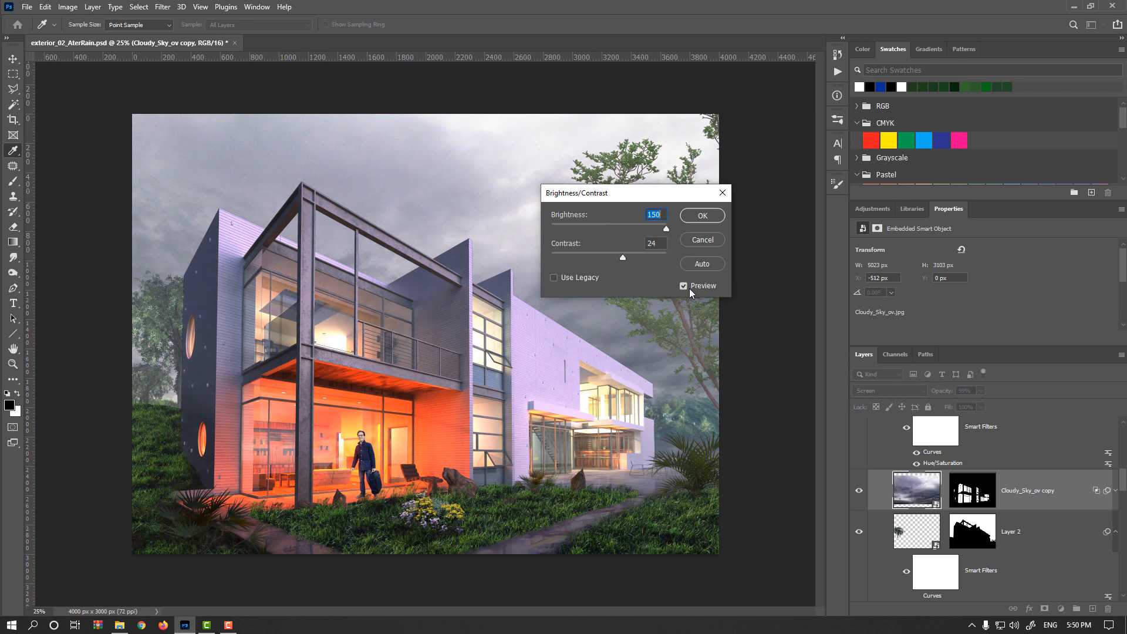
click(619, 226)
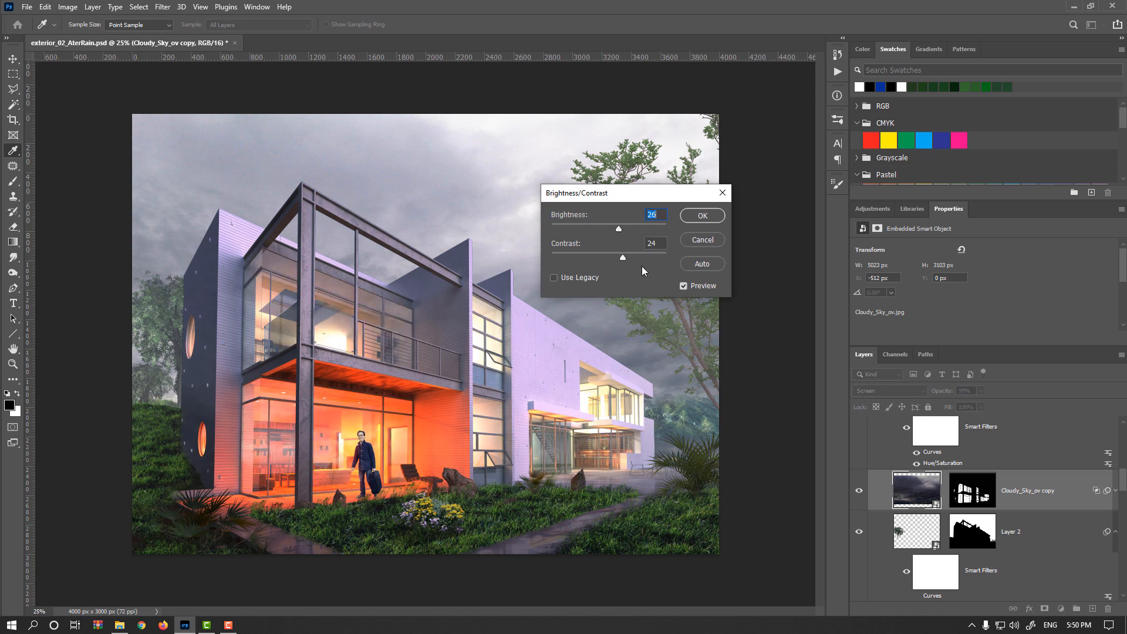
click(683, 286)
click(683, 286)
click(625, 252)
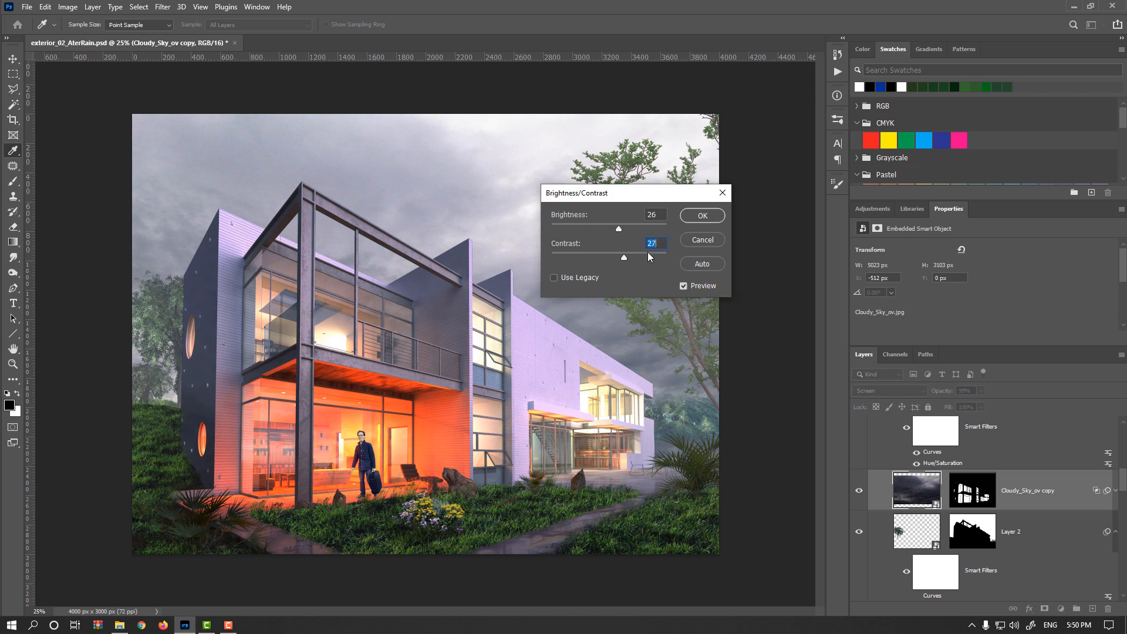
click(707, 218)
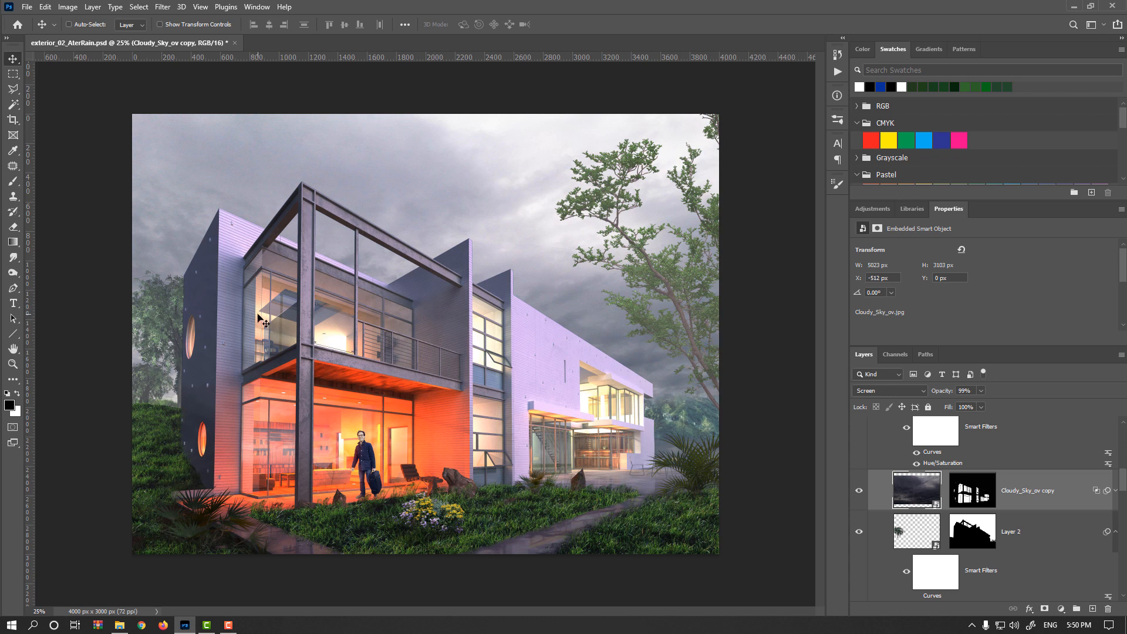
Expand the Mist group, select the 001.VRayZDepth layer and check its effect by toggling its visibility
right_click(169, 256)
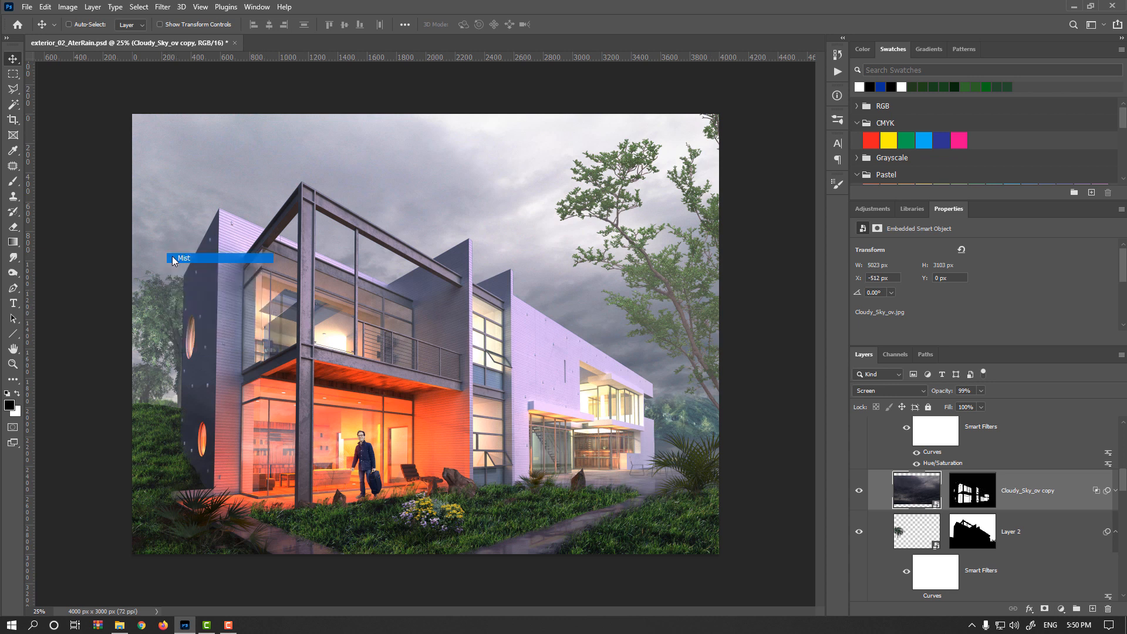
click(176, 257)
click(872, 424)
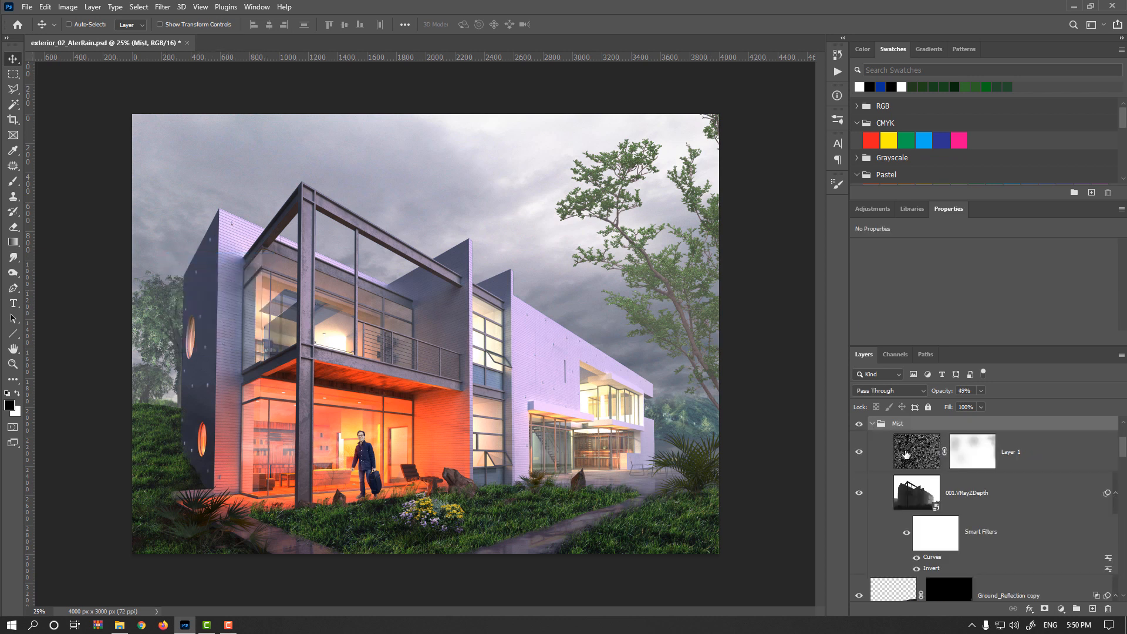
click(910, 467)
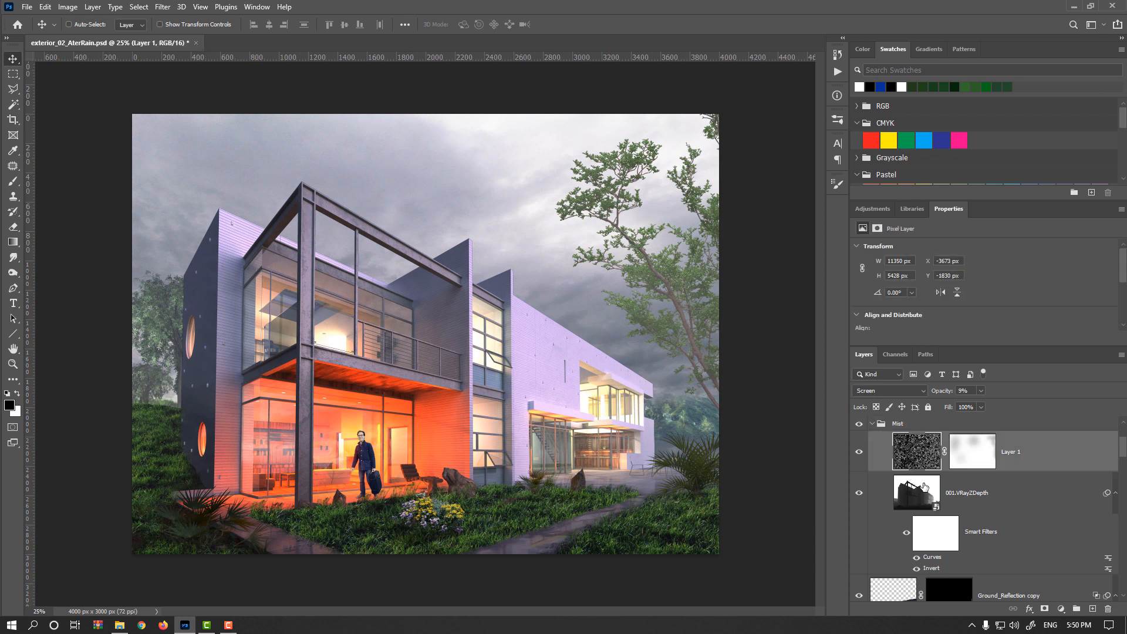
click(923, 502)
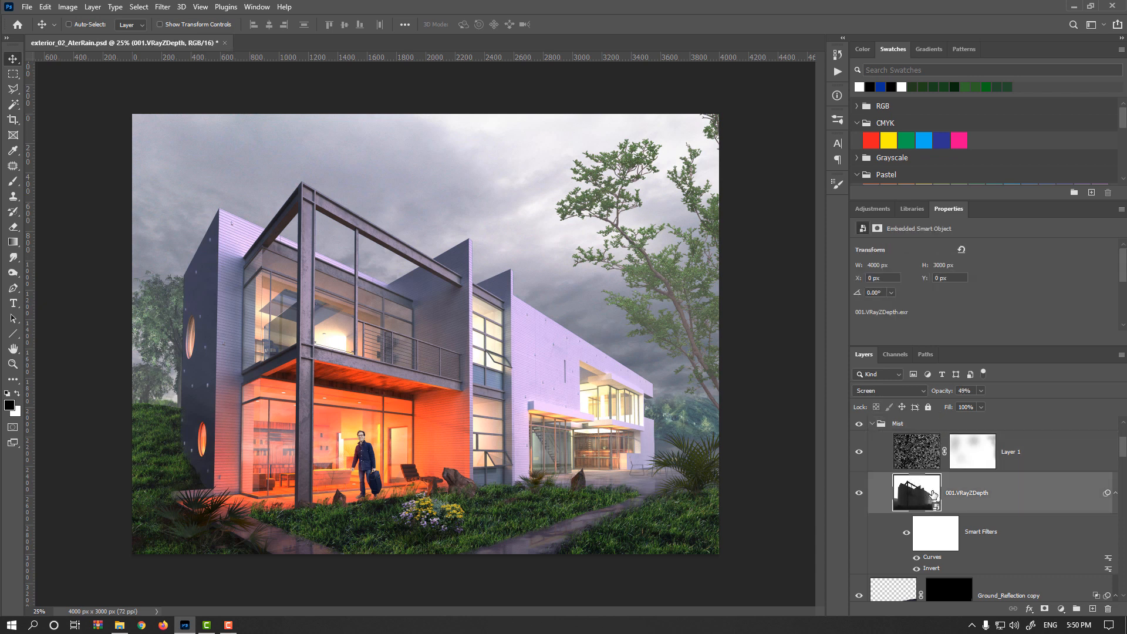
click(862, 498)
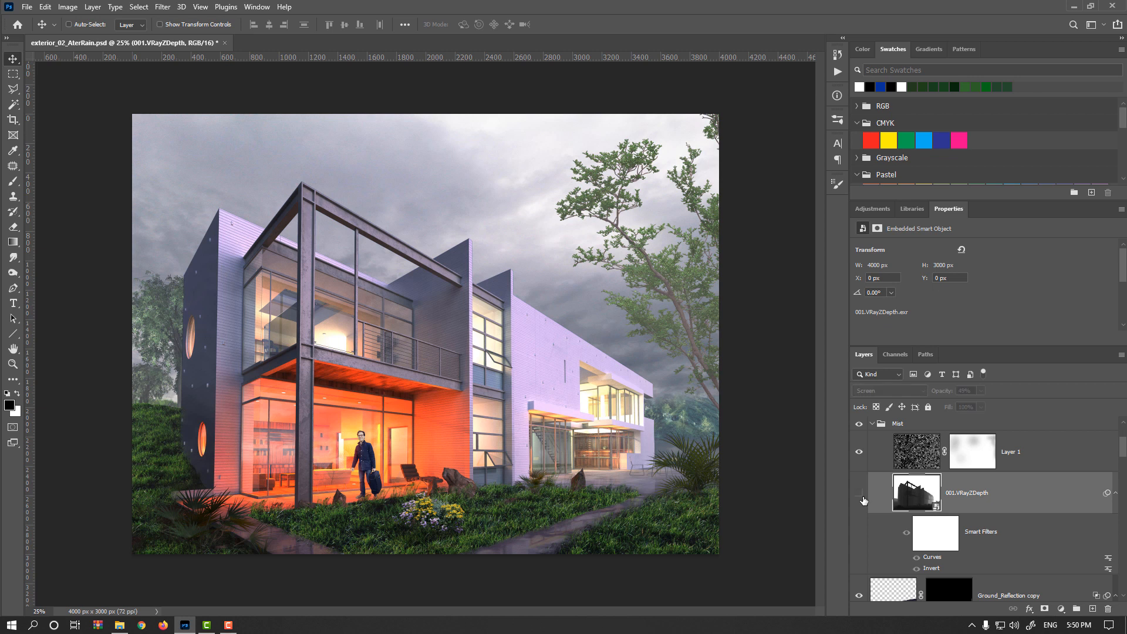
click(860, 495)
Try the 001.VRayZDepth layer at 20% opacity and compare the image with the layer hidden and shown
click(951, 392)
text(20)
key(Return)
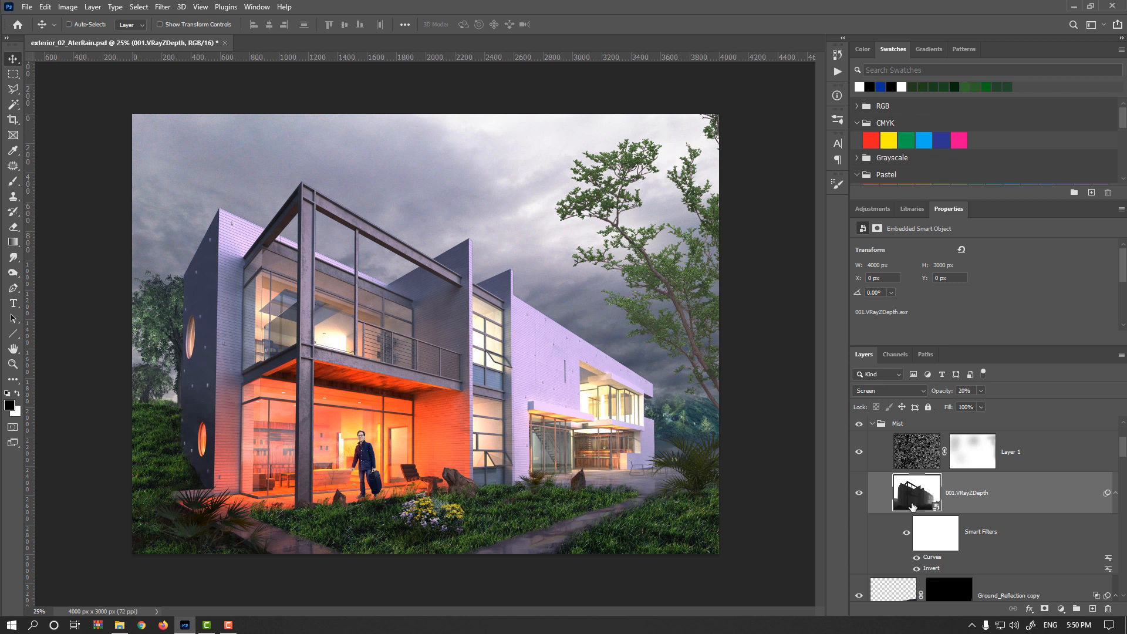
click(858, 494)
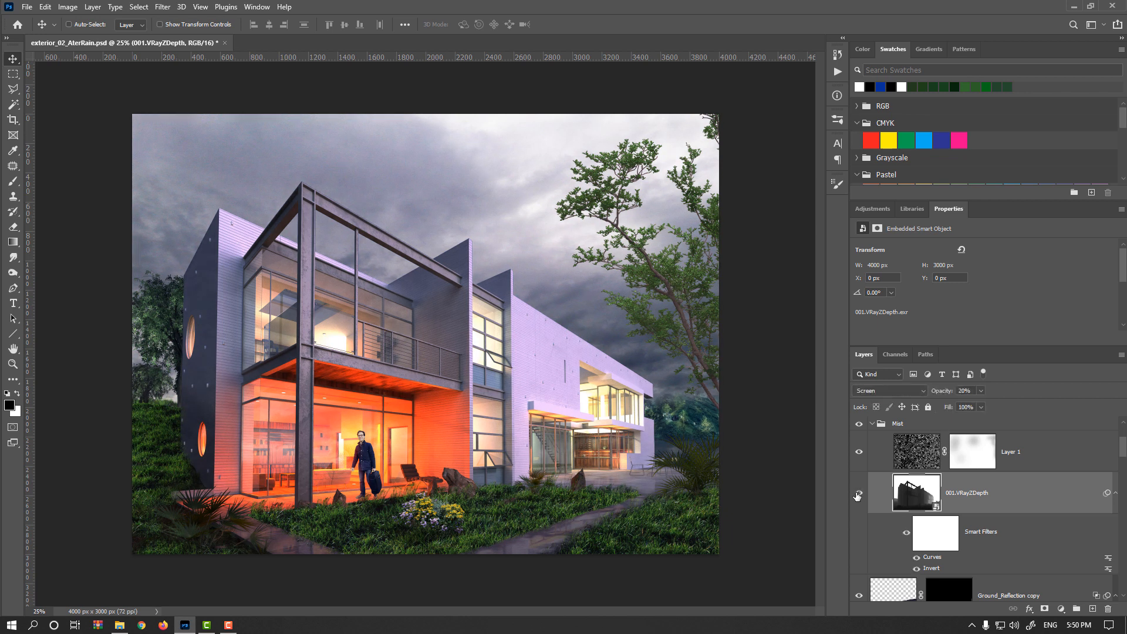
click(857, 496)
click(858, 495)
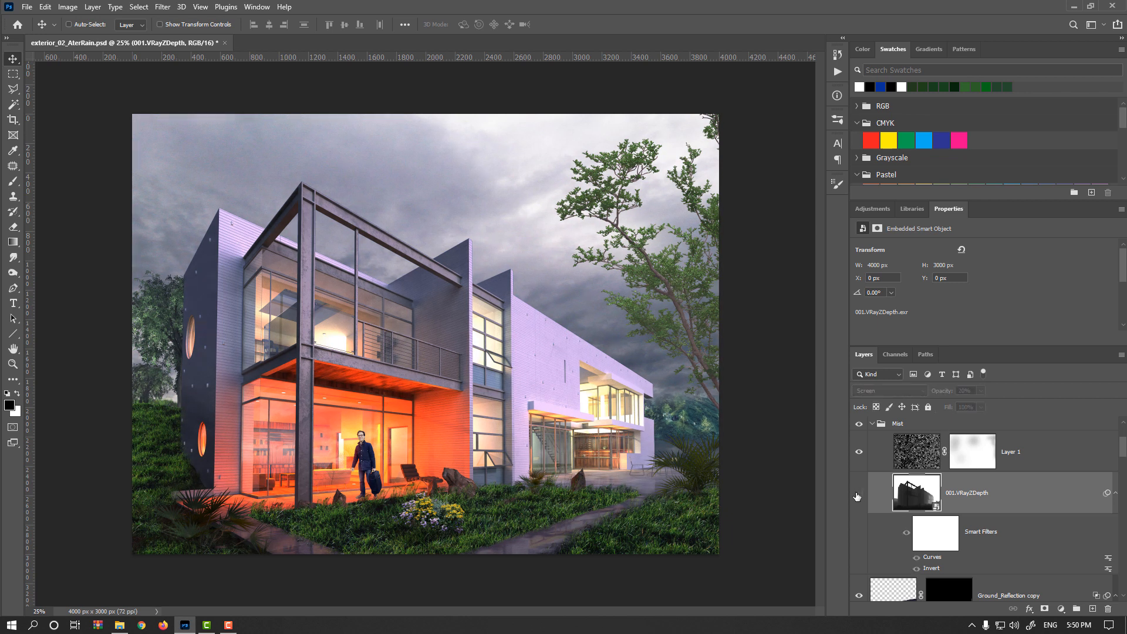
click(858, 495)
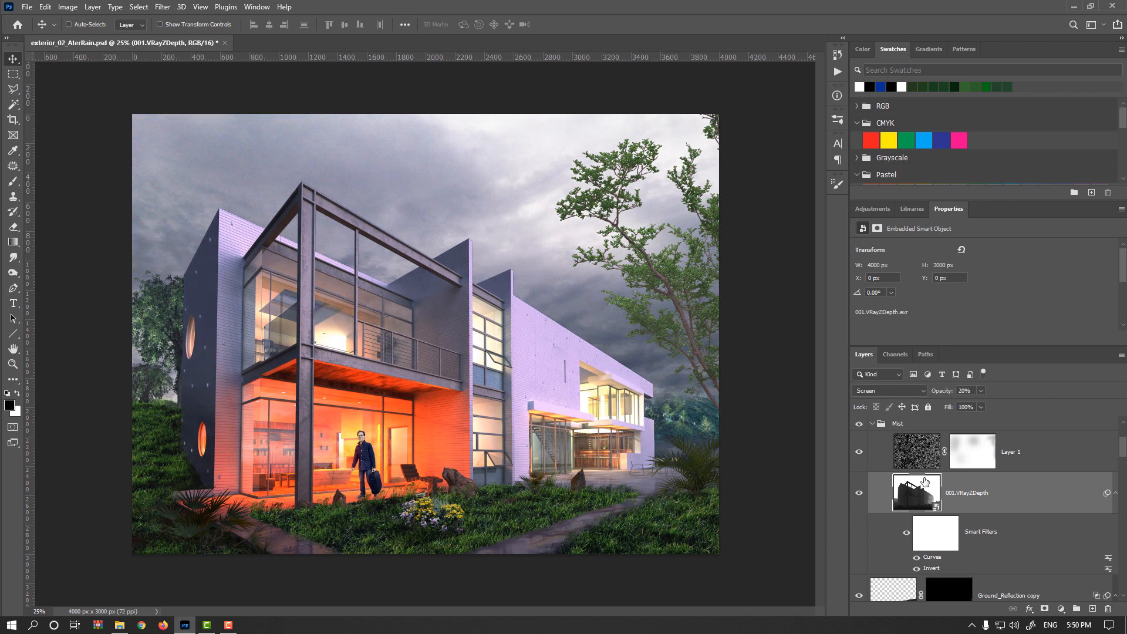
Set the 001.VRayZDepth layer's opacity to 30%
click(966, 391)
text(3)
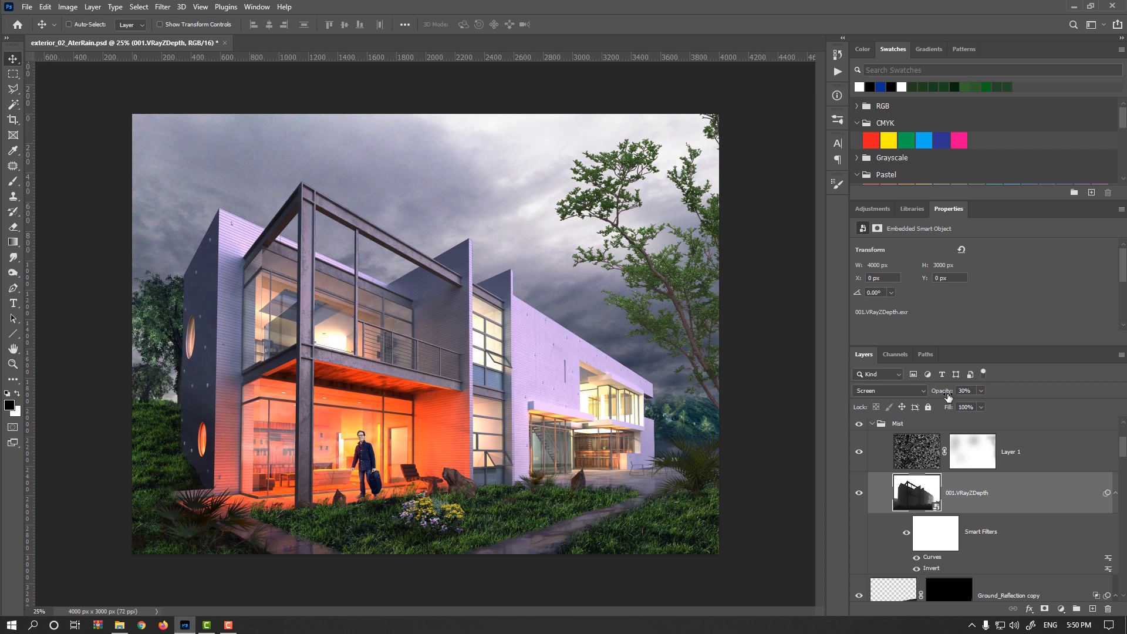
text(0)
key(Return)
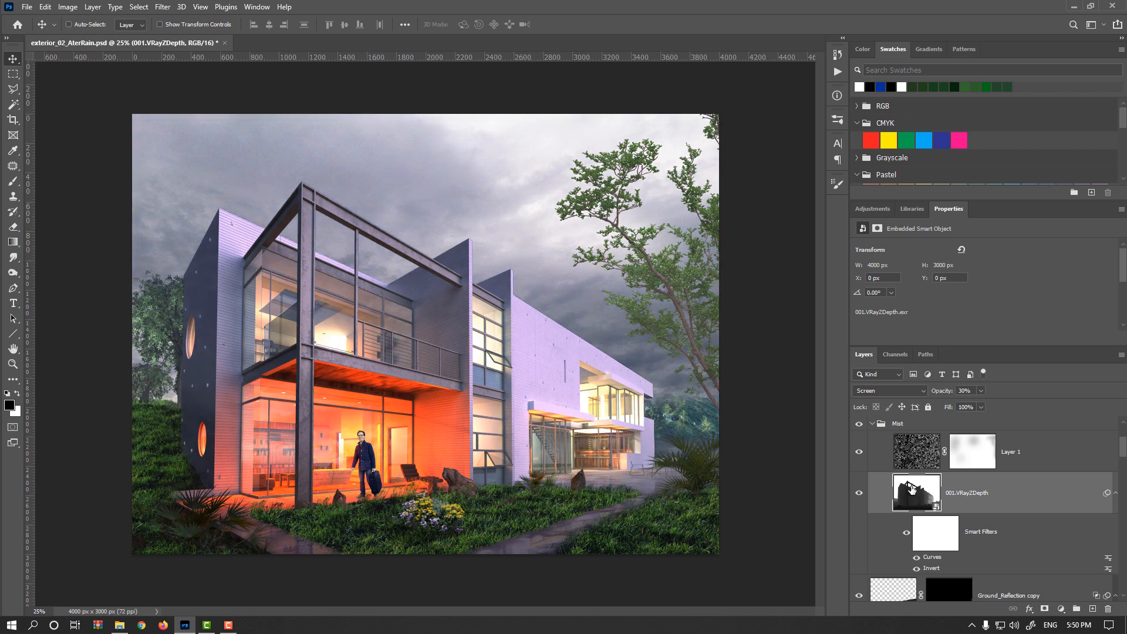
Select the Tree_01 copy layer, check it by toggling its visibility, and set its opacity to 57%
right_click(644, 253)
click(661, 222)
click(860, 438)
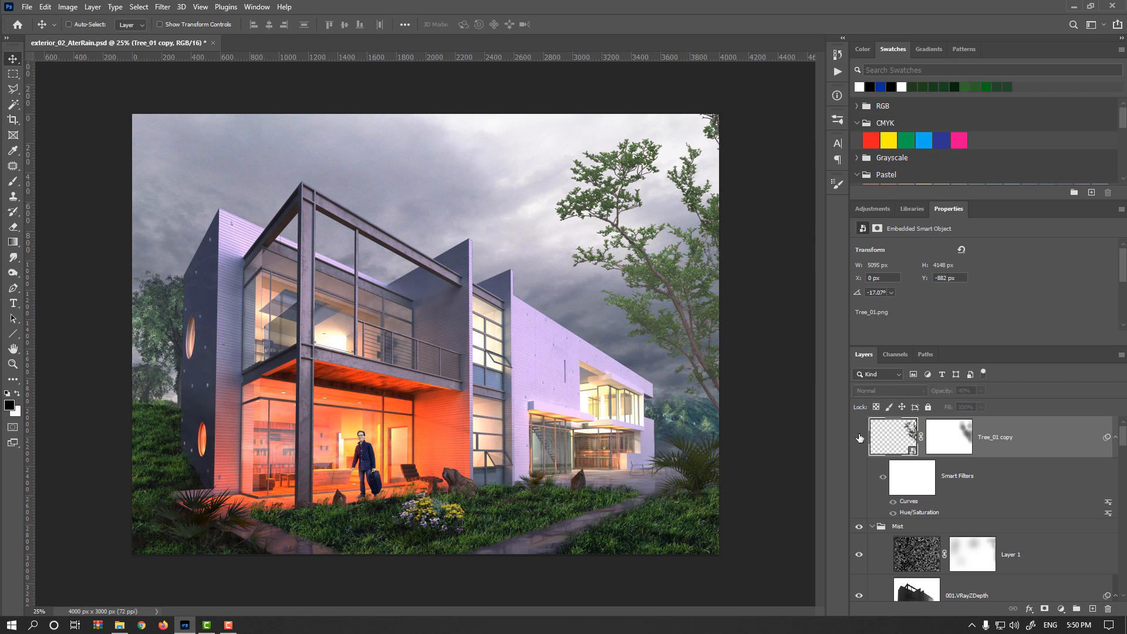
click(859, 438)
drag(943, 392, 946, 392)
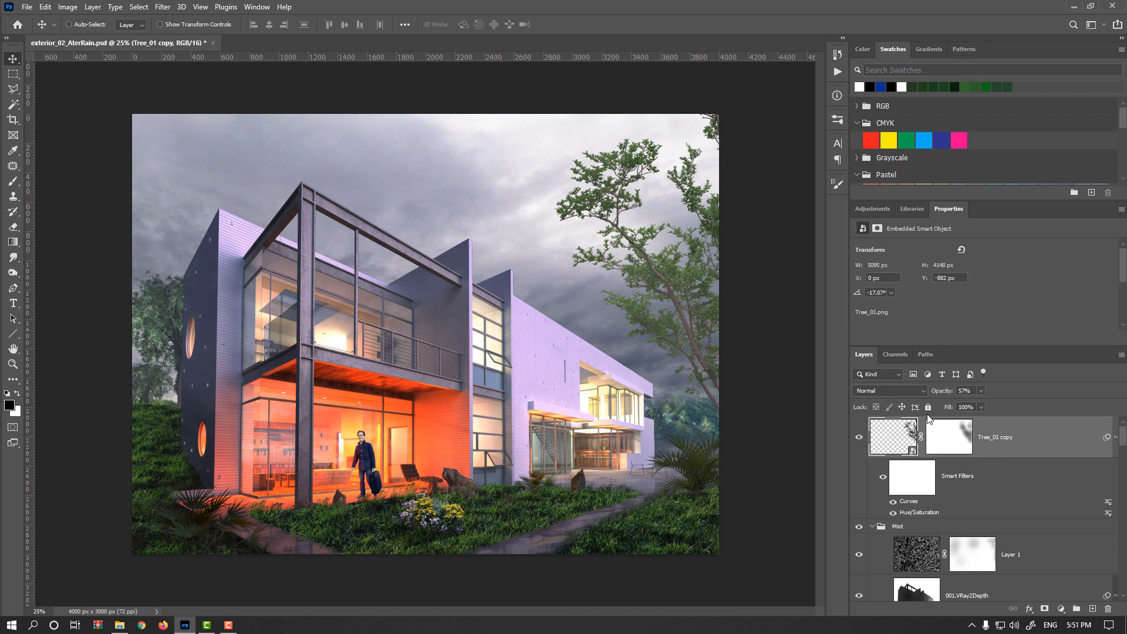
Open the Tree_01 copy layer's Curves smart filter and move the RGB curve point to input 91, output 72
click(1116, 441)
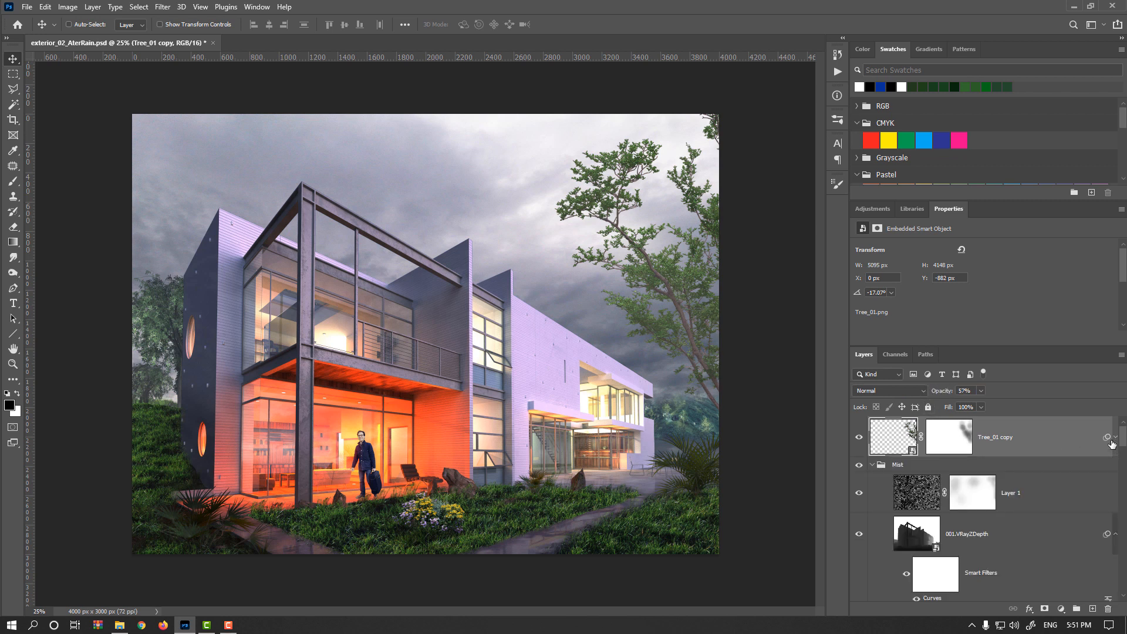
click(1115, 441)
double_click(908, 502)
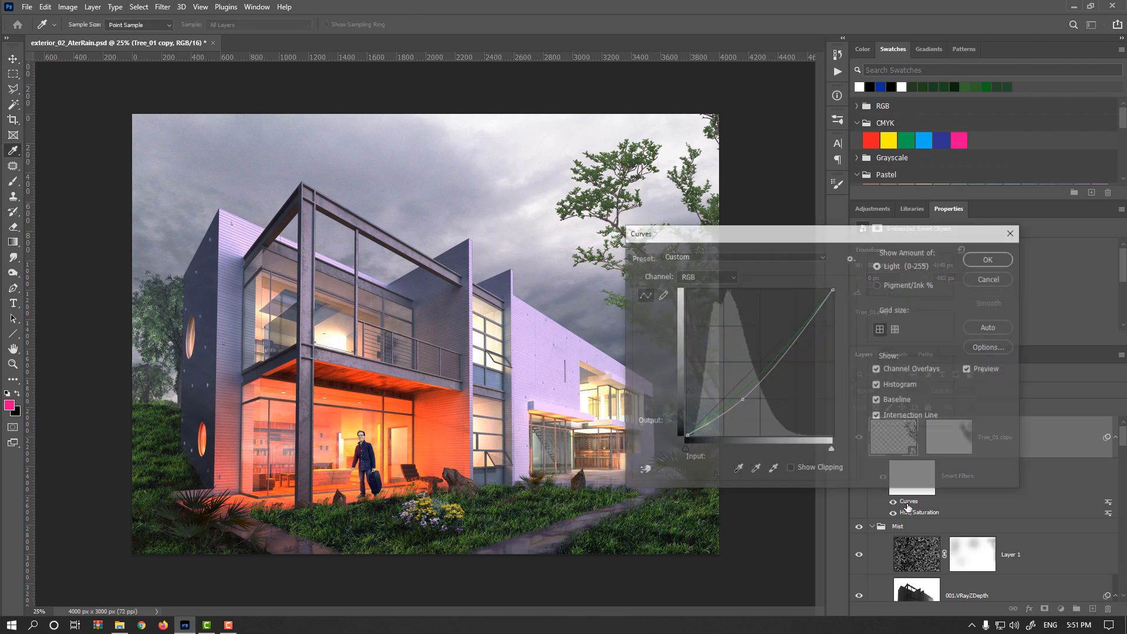
drag(742, 403, 738, 396)
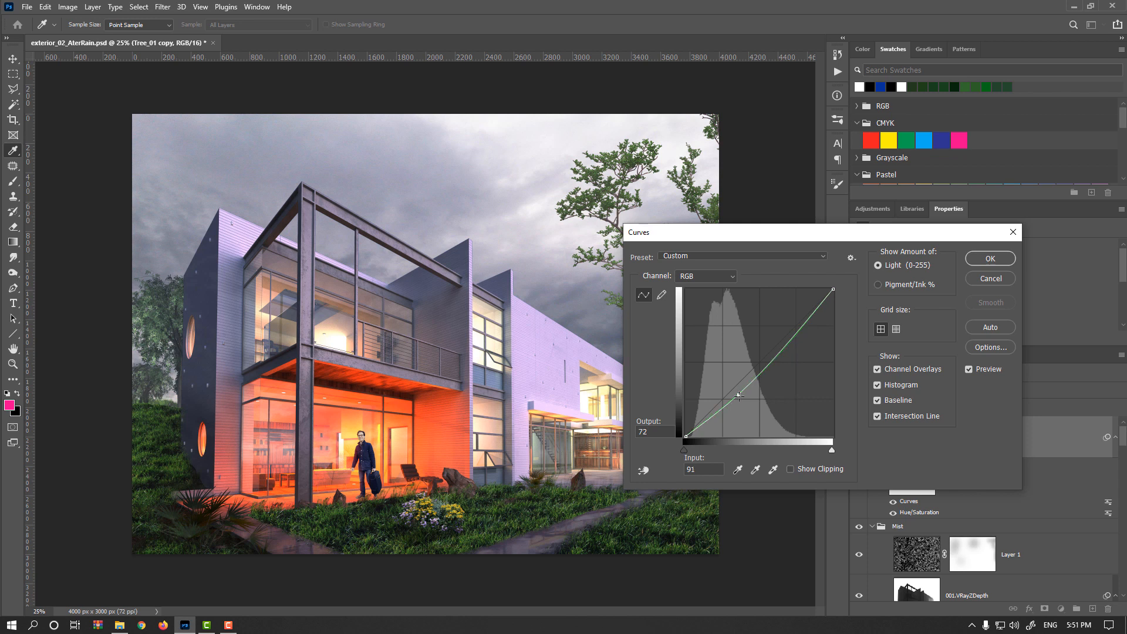
Lower the Green channel's midtones in the tree's Curves filter to input 135, output 123, and apply the filter
click(720, 276)
click(710, 288)
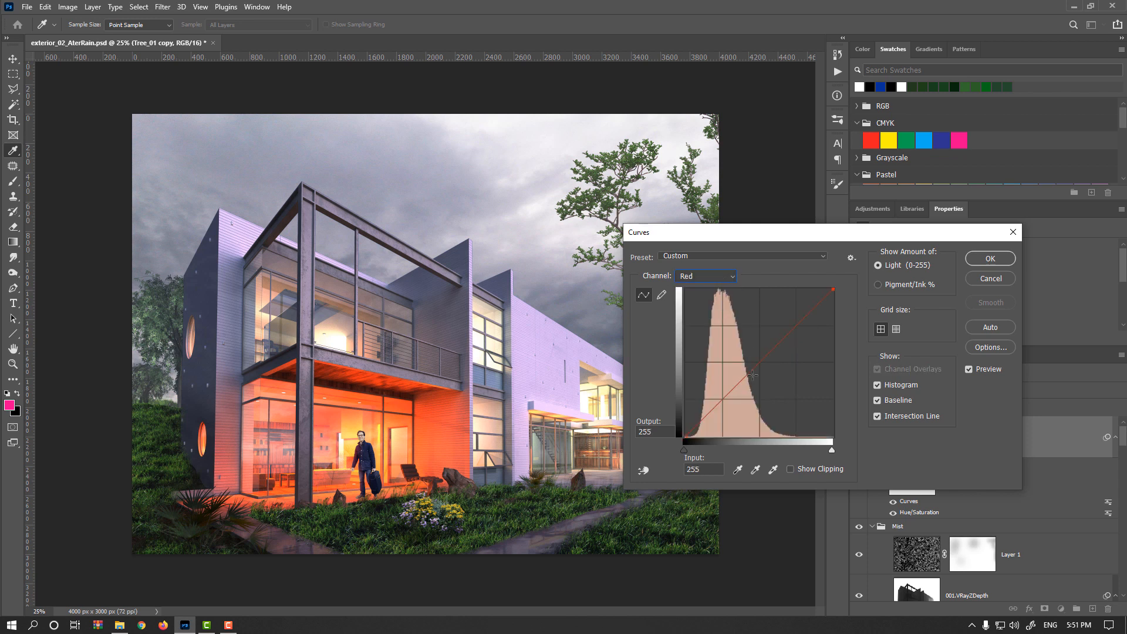
click(720, 276)
click(695, 304)
drag(765, 368, 763, 364)
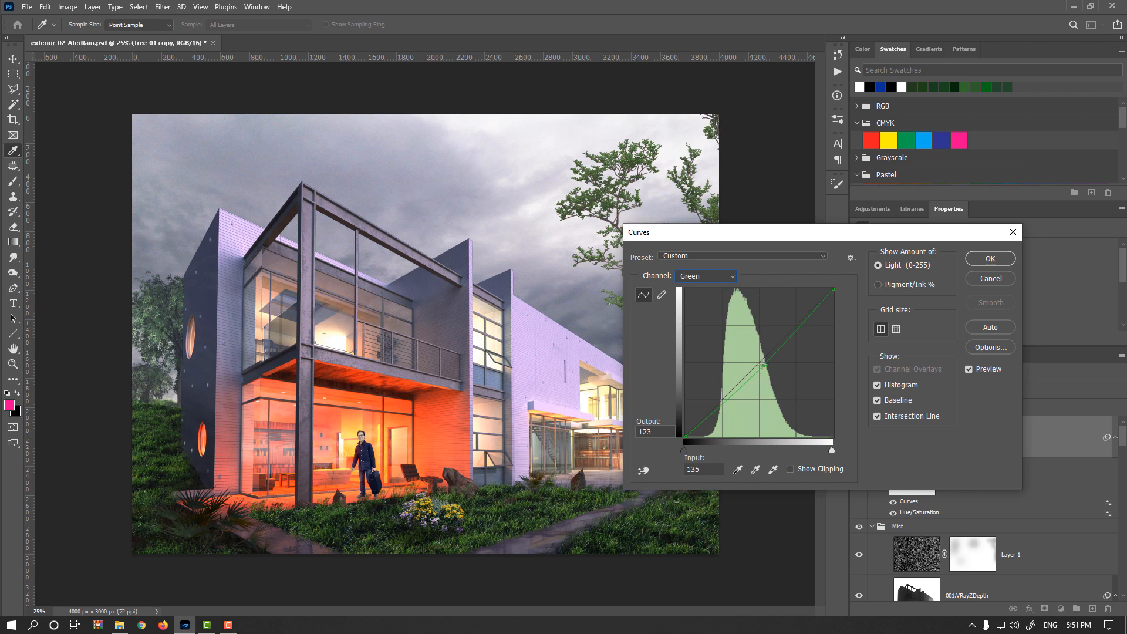
click(982, 260)
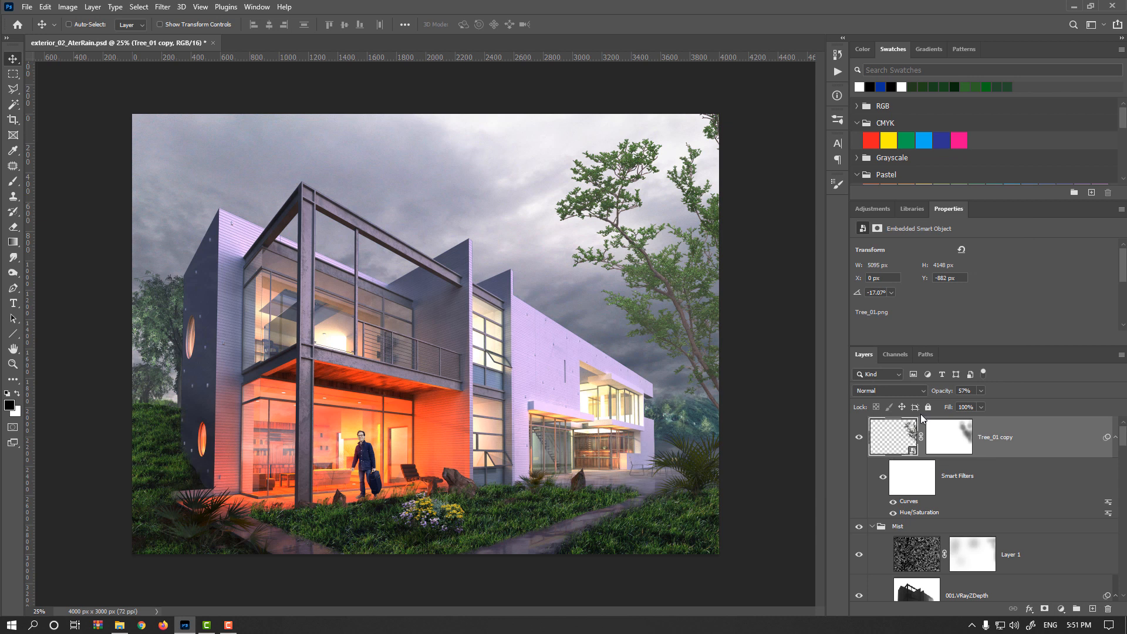
Check the tree's Hue/Saturation smart filter by toggling its visibility, and set its hue to +10 and saturation to -14
click(893, 513)
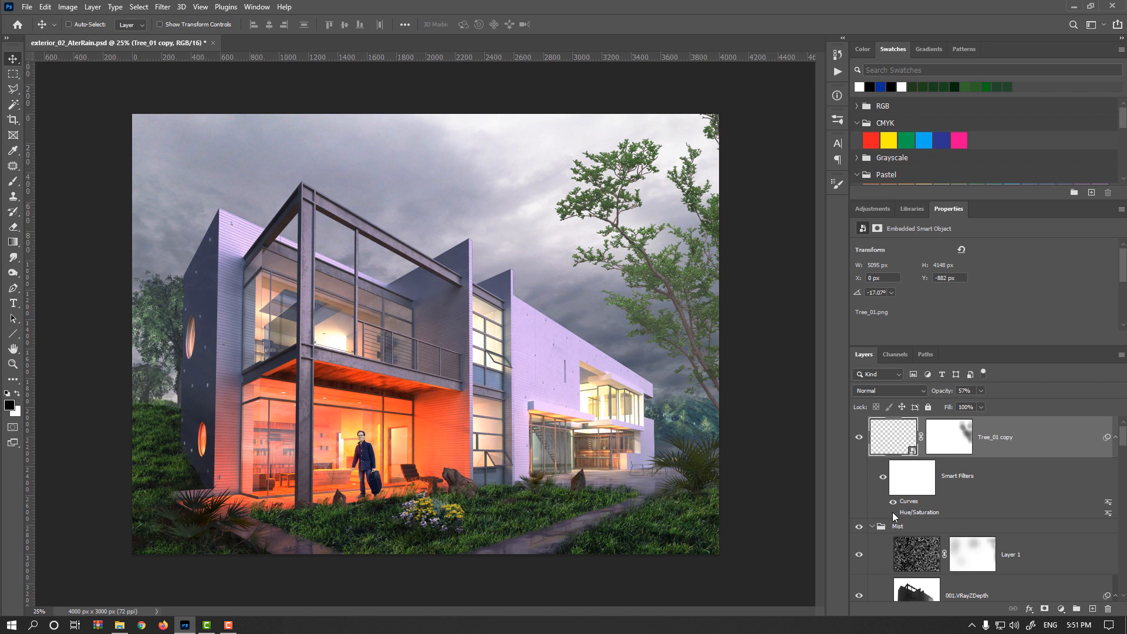
click(893, 513)
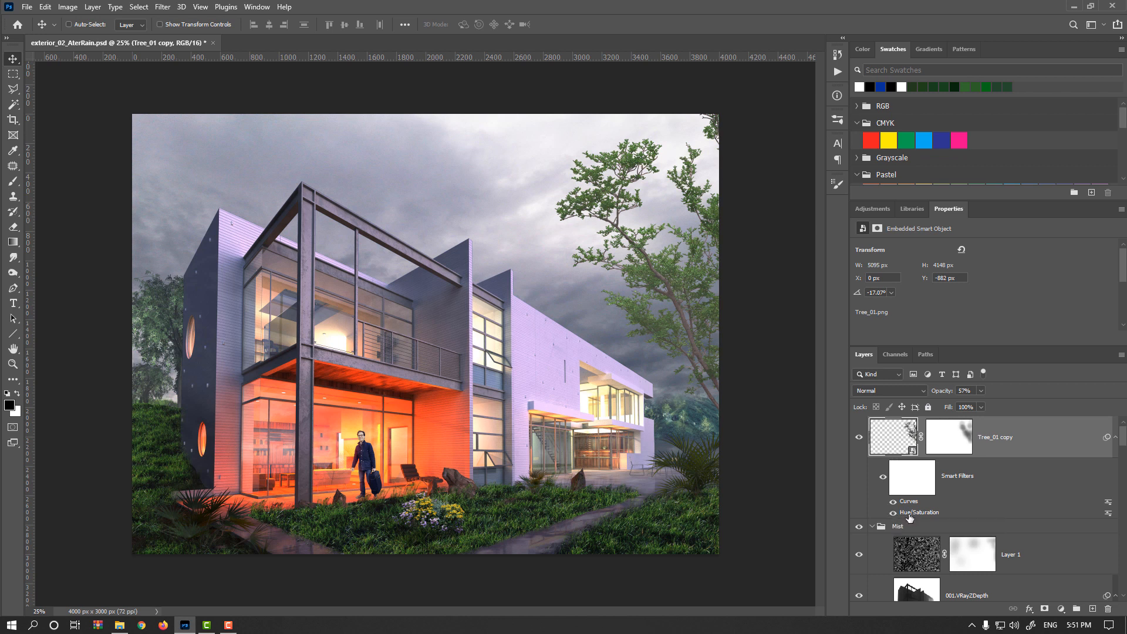
double_click(909, 515)
drag(597, 129, 454, 161)
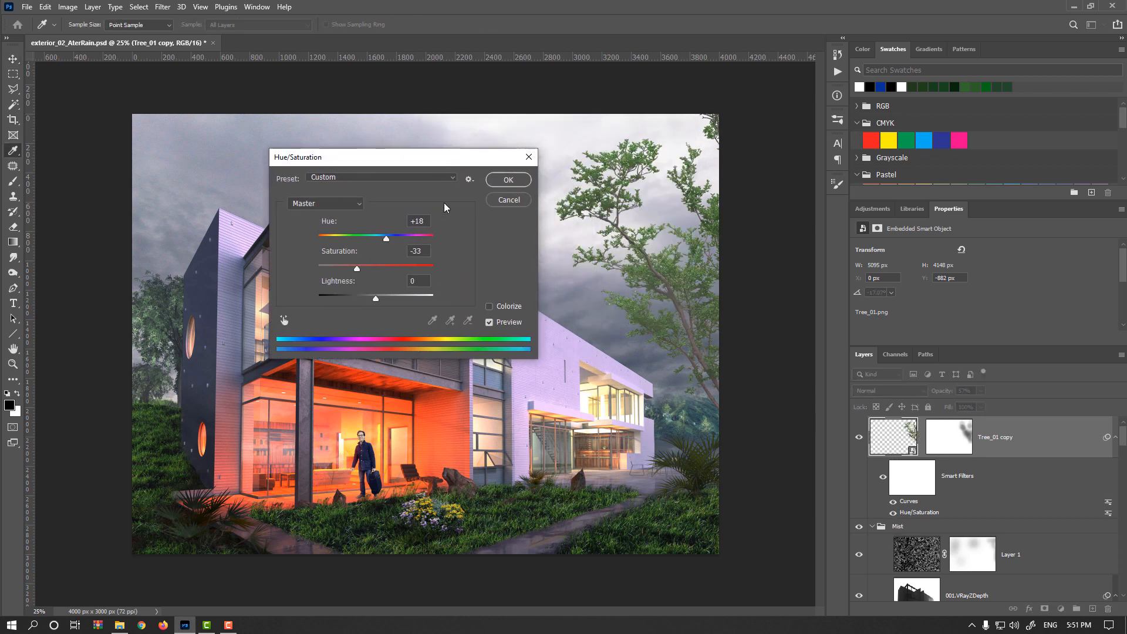
click(368, 267)
click(383, 238)
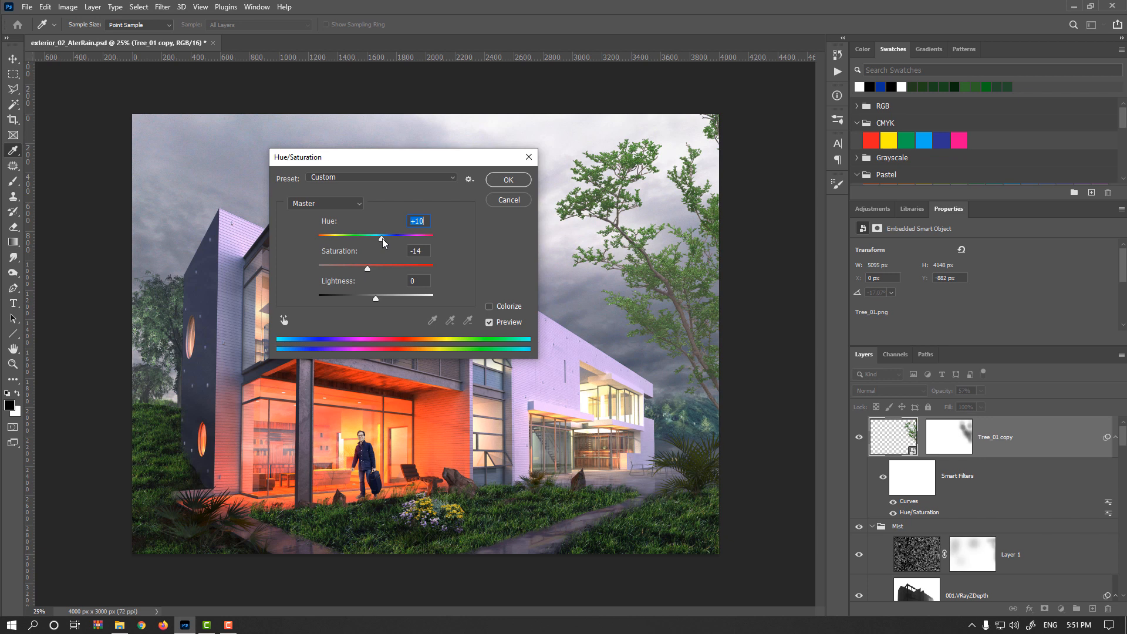
click(519, 186)
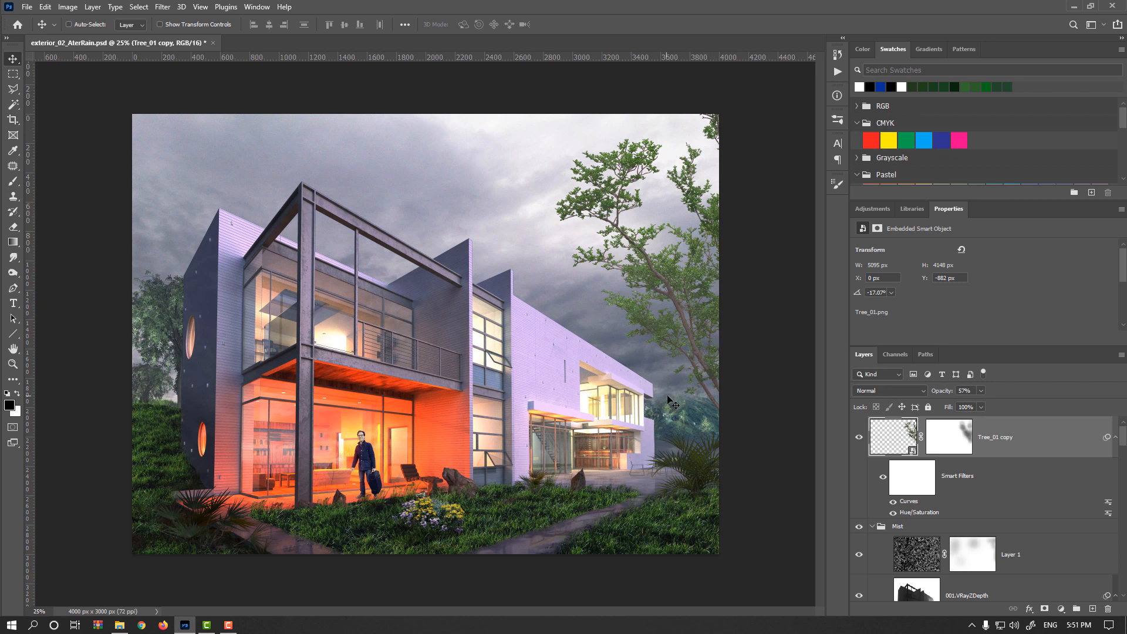
Select Layer 3 with the background trees beside the house and apply Hue/Saturation with hue -26 and saturation -45, comparing with the preview off
right_click(692, 421)
click(724, 467)
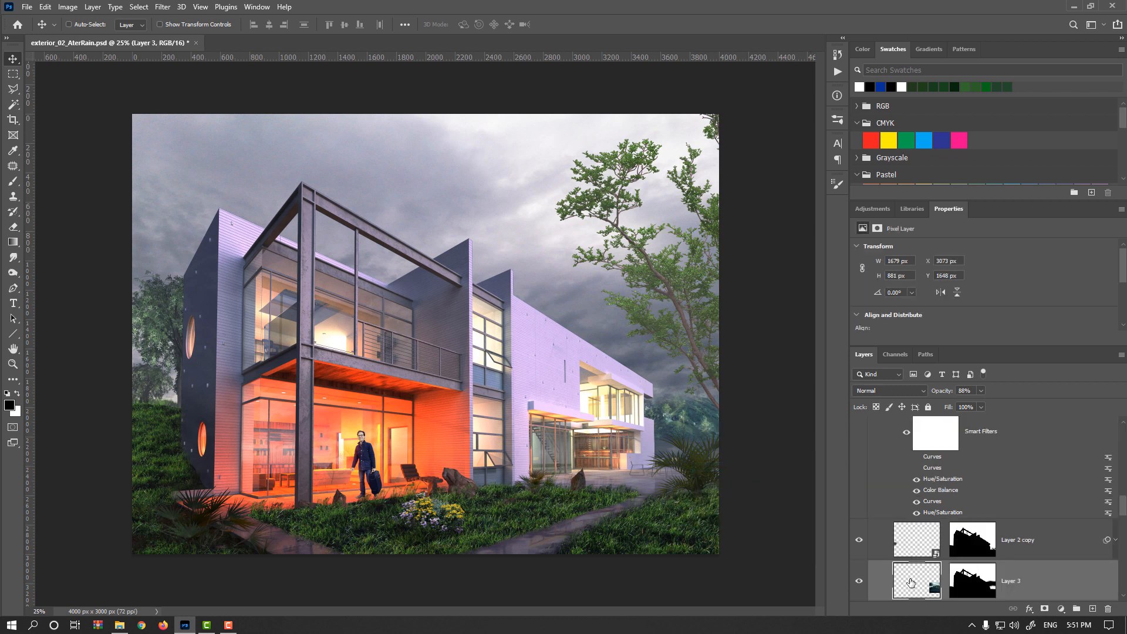
scroll(912, 579, down, 3)
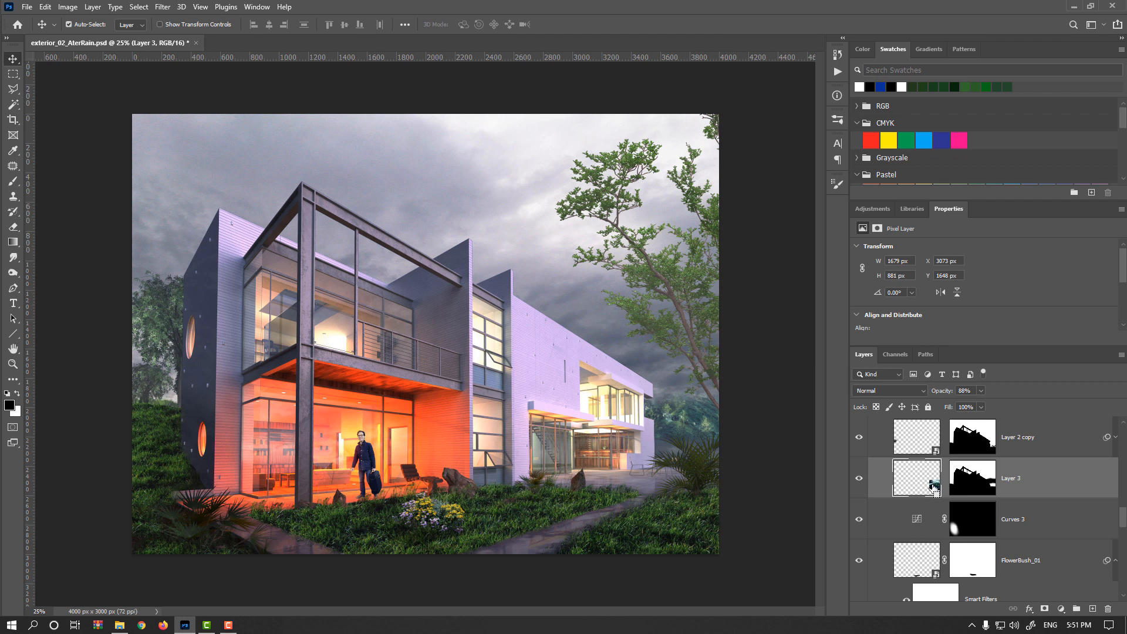
key(ctrl+u)
drag(801, 168, 422, 178)
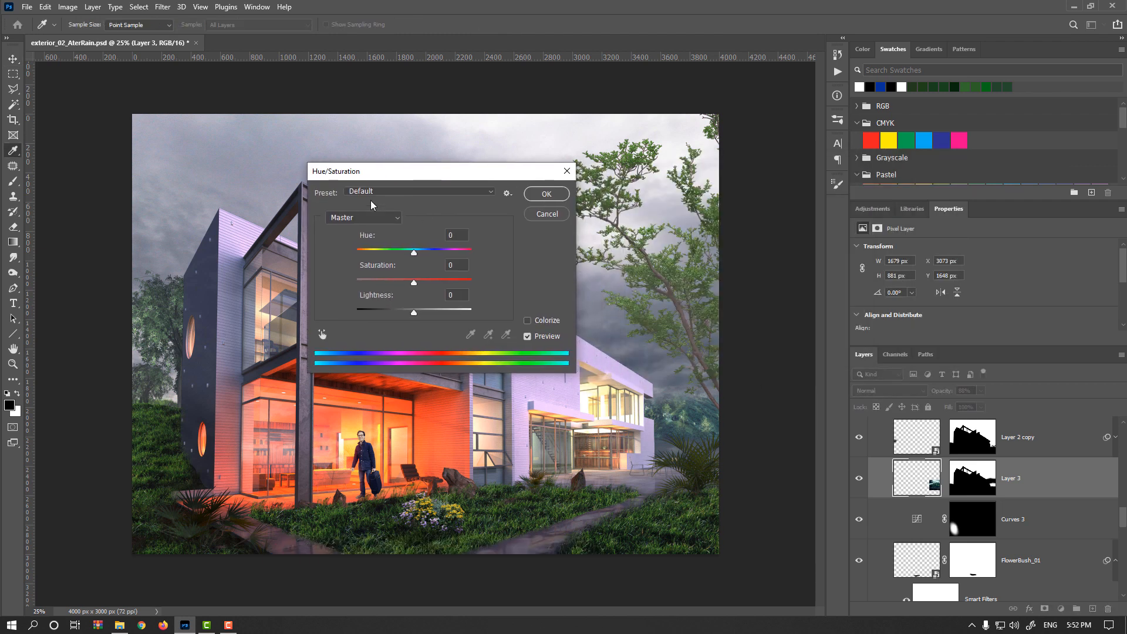
drag(414, 284, 401, 283)
click(409, 252)
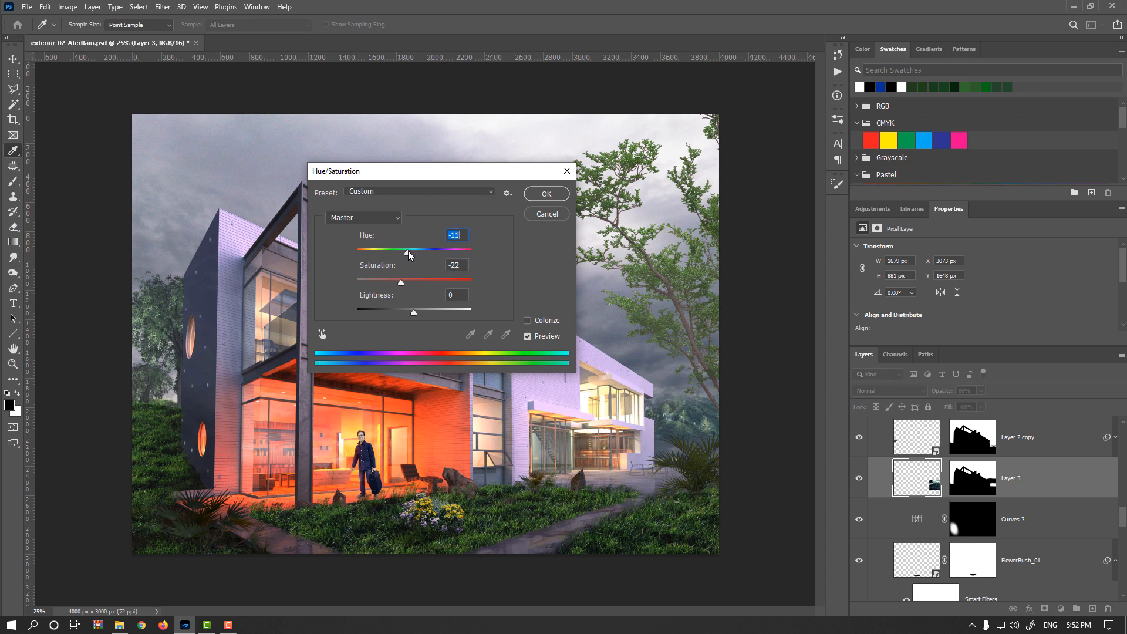
drag(409, 251, 388, 285)
click(528, 337)
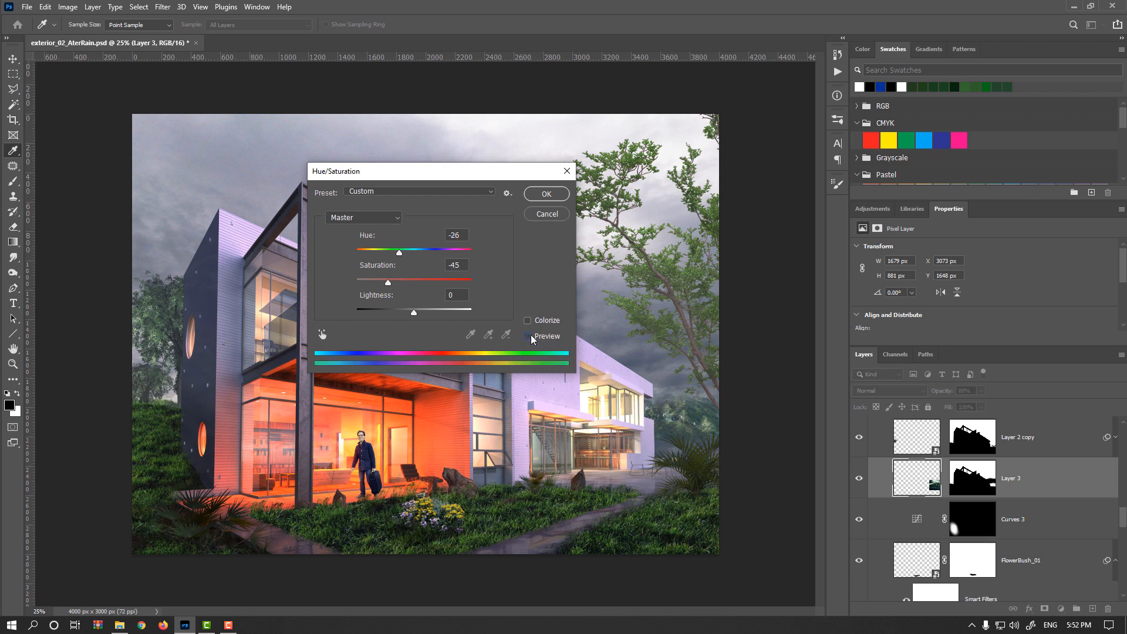
click(529, 337)
click(545, 194)
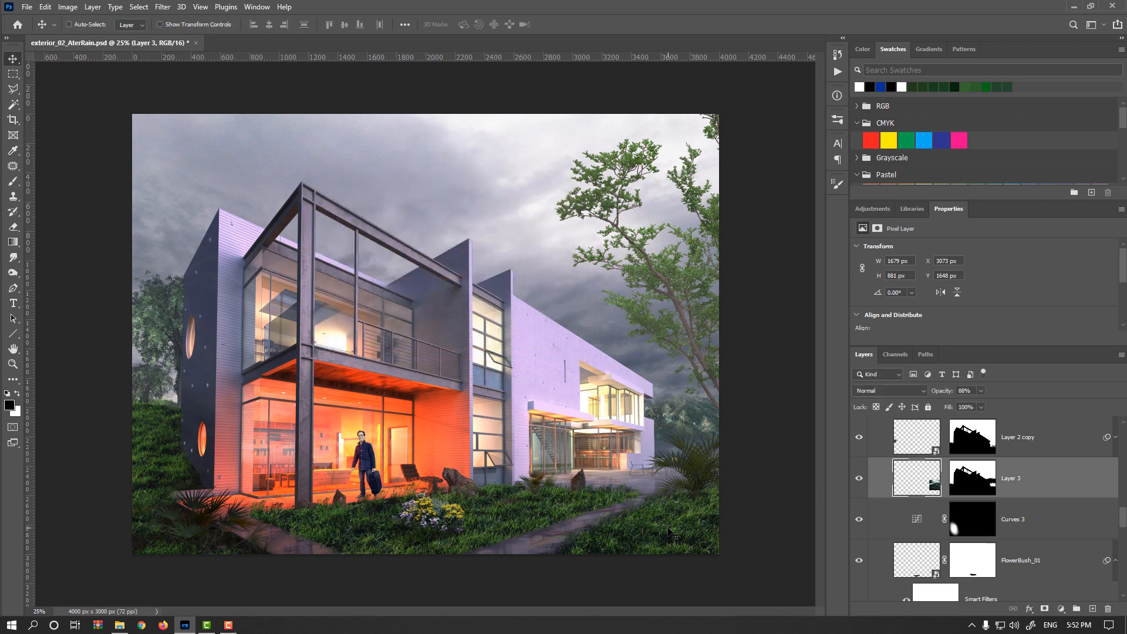
Expand the Grass group and set the saturation of its Hue/Saturation 1 adjustment layer to -22
right_click(675, 522)
click(701, 423)
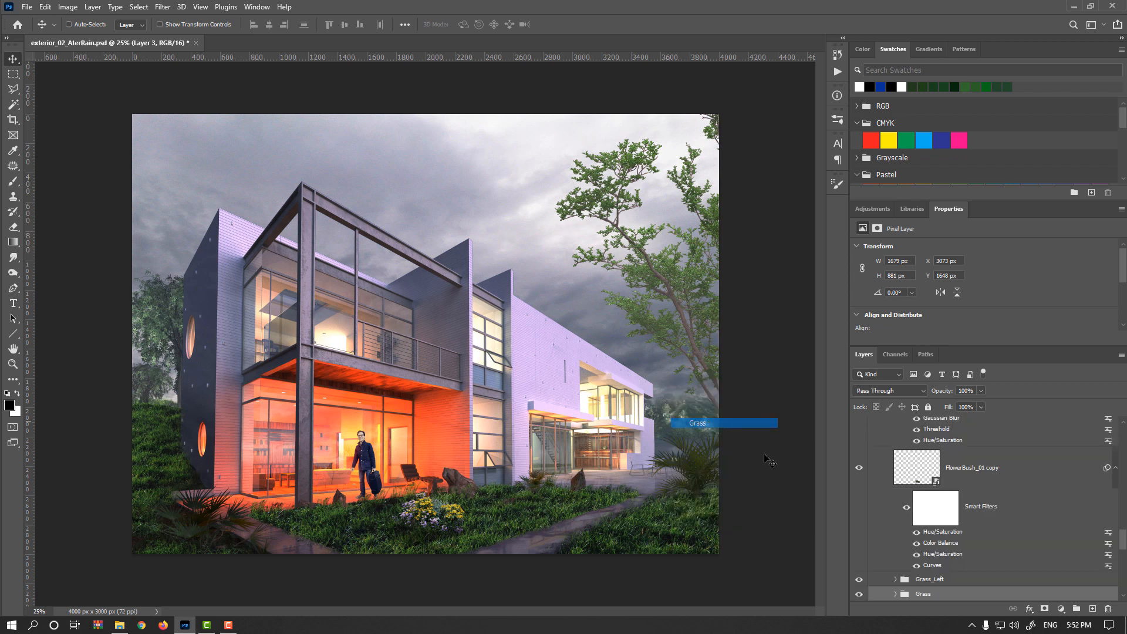
scroll(898, 529, down, 1)
scroll(903, 483, up, 1)
click(896, 492)
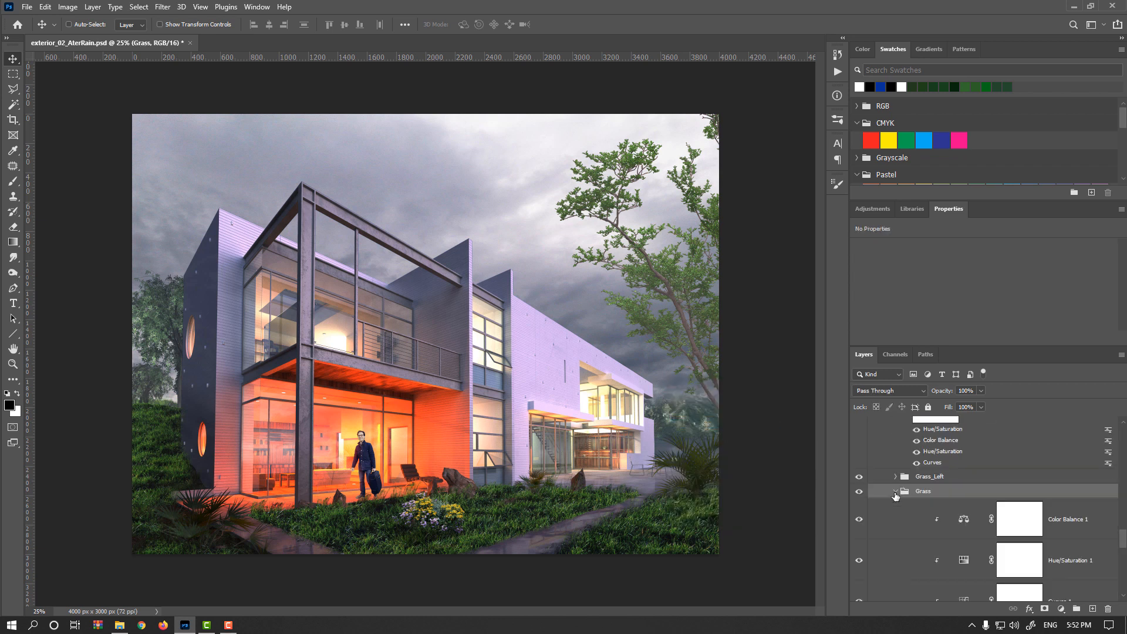
scroll(919, 505, down, 1)
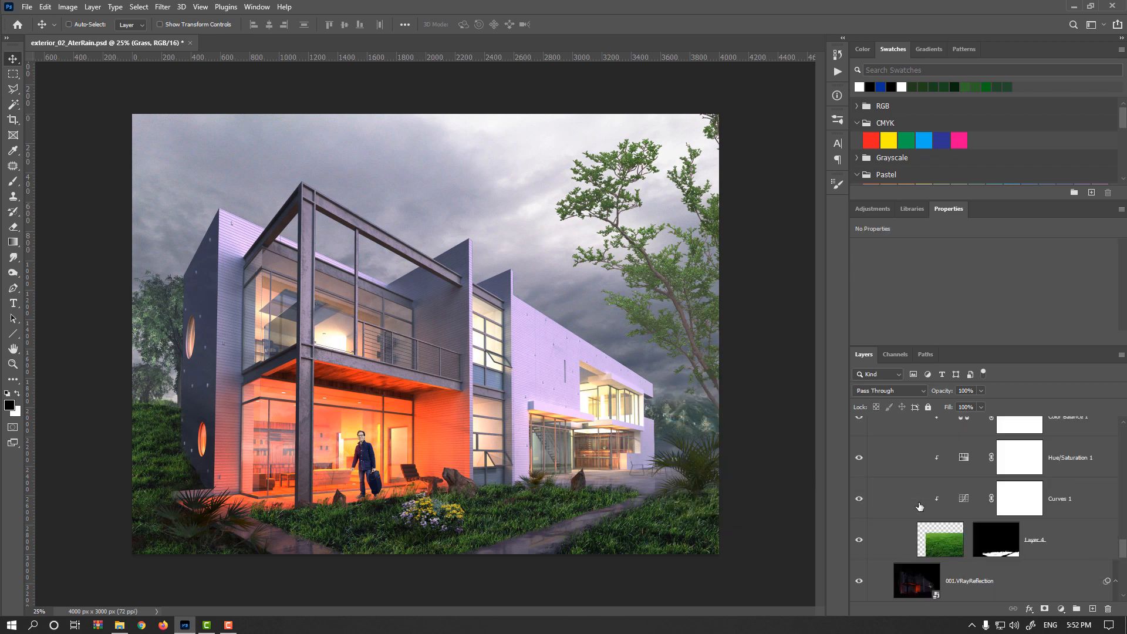
click(963, 459)
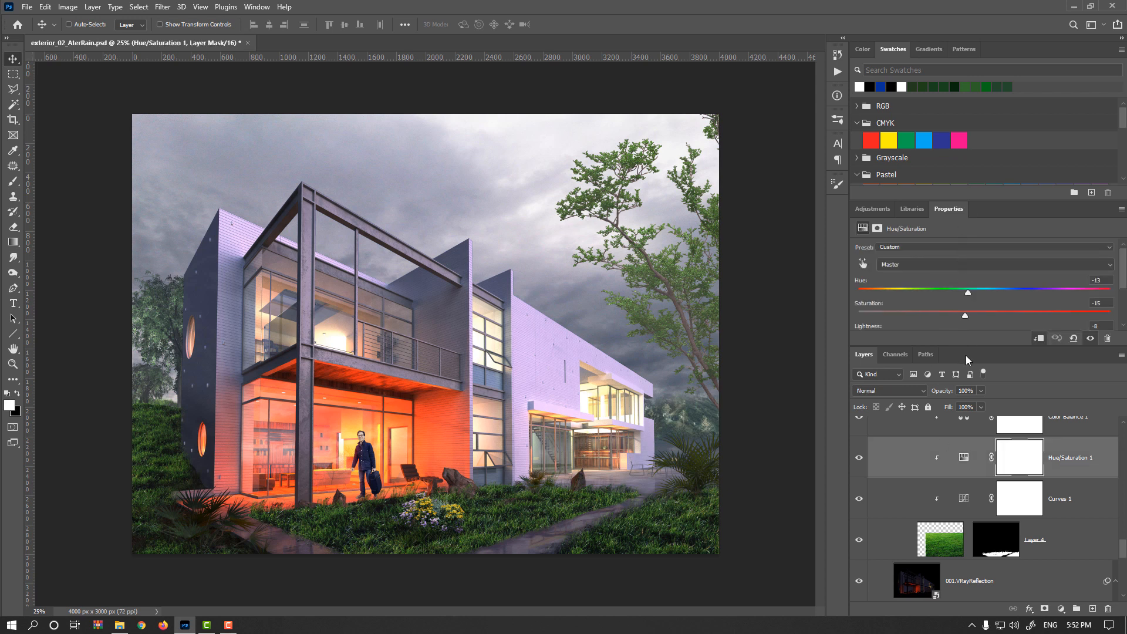
drag(966, 348, 963, 372)
drag(965, 315, 955, 314)
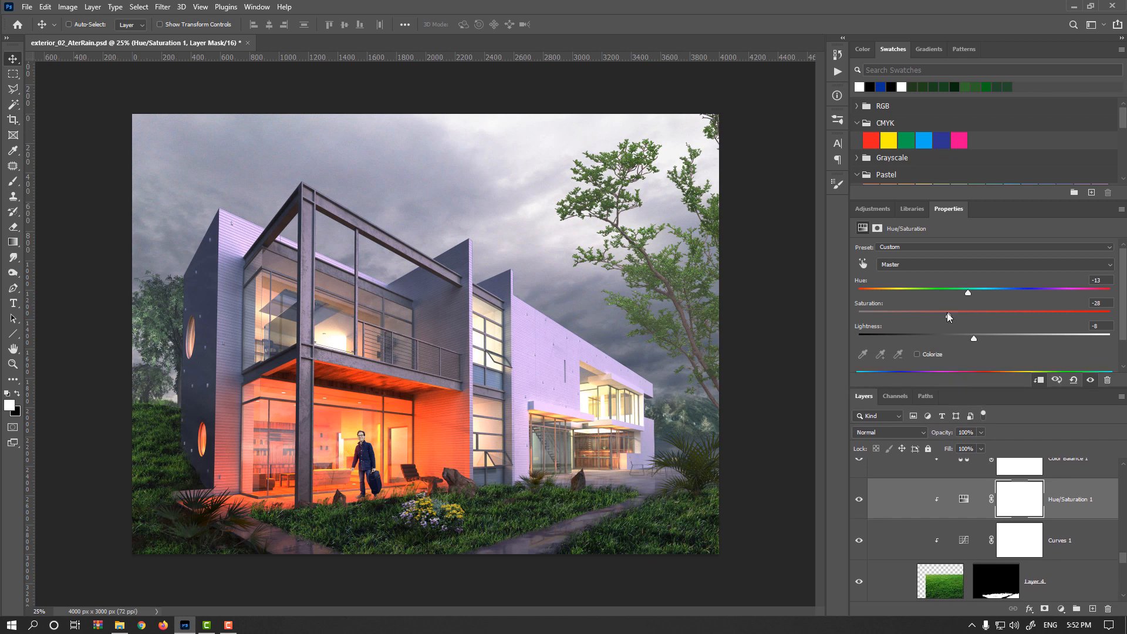
drag(947, 311, 858, 316)
drag(974, 316, 958, 317)
Expand the Grass_Left group and set the saturation of its Hue/Saturation 1 adjustment layer to -26
scroll(970, 542, down, 1)
scroll(963, 541, up, 1)
scroll(962, 541, up, 1)
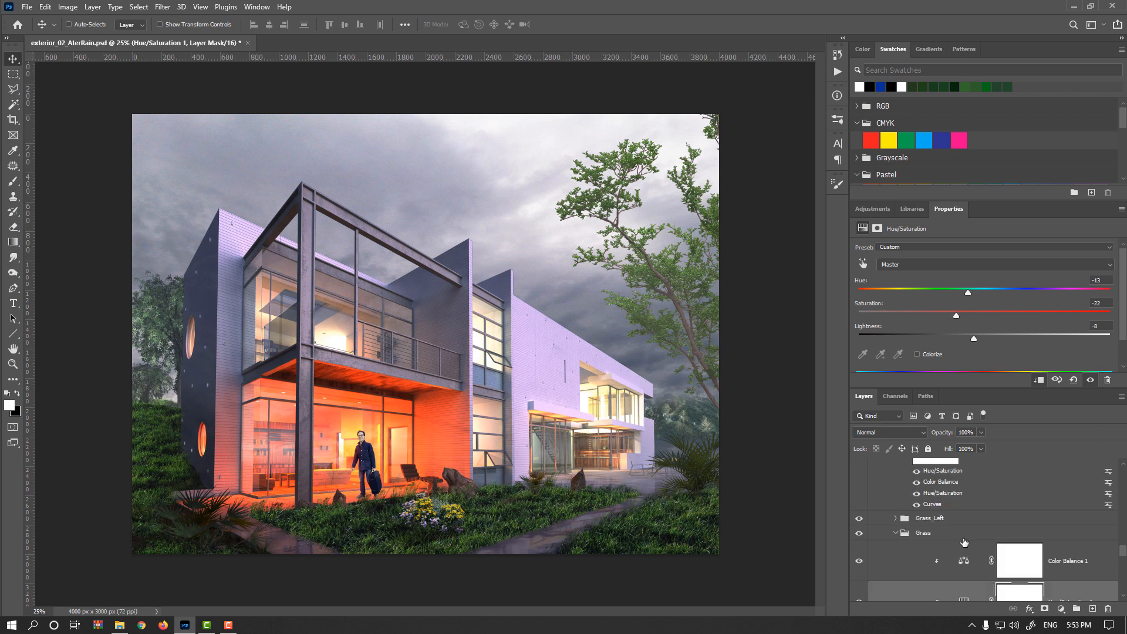
click(897, 519)
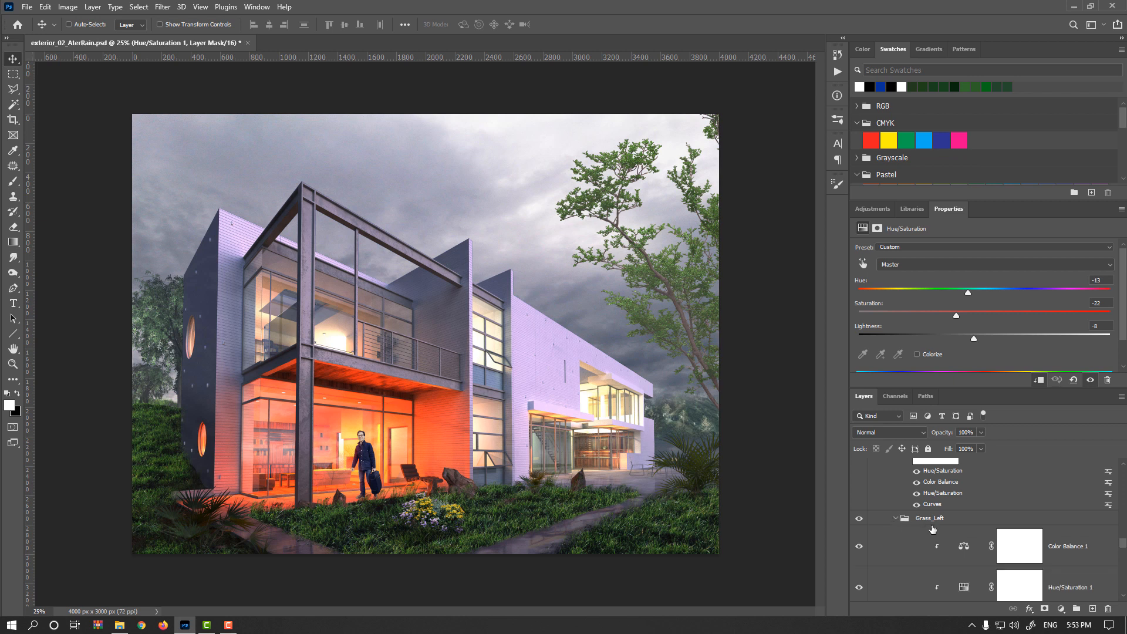
scroll(932, 528, down, 2)
click(965, 488)
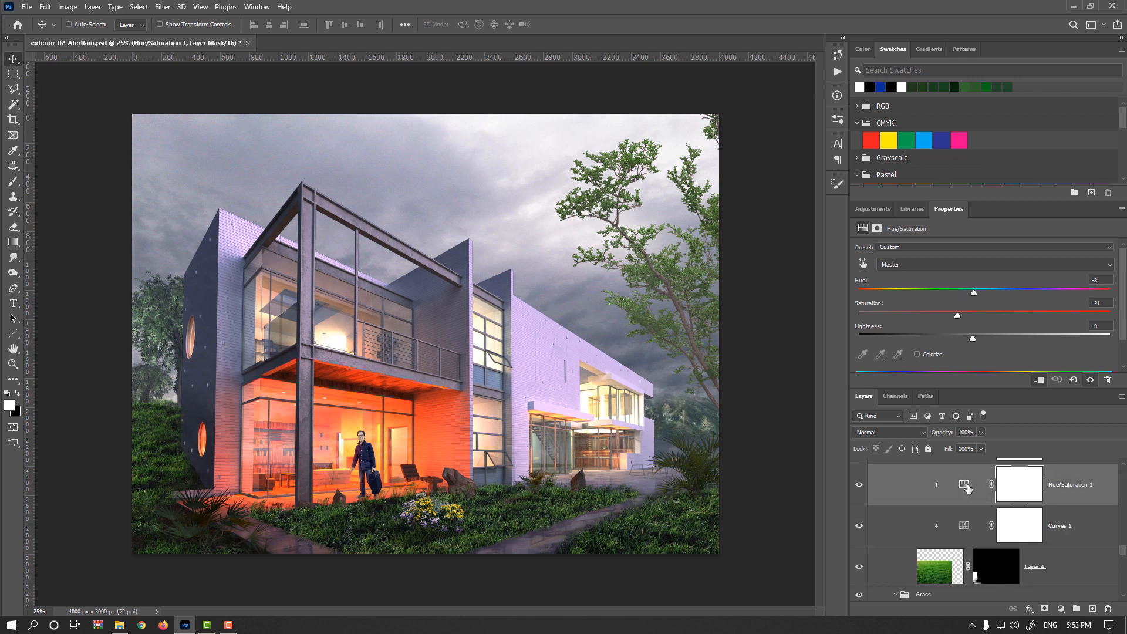
drag(955, 315, 951, 314)
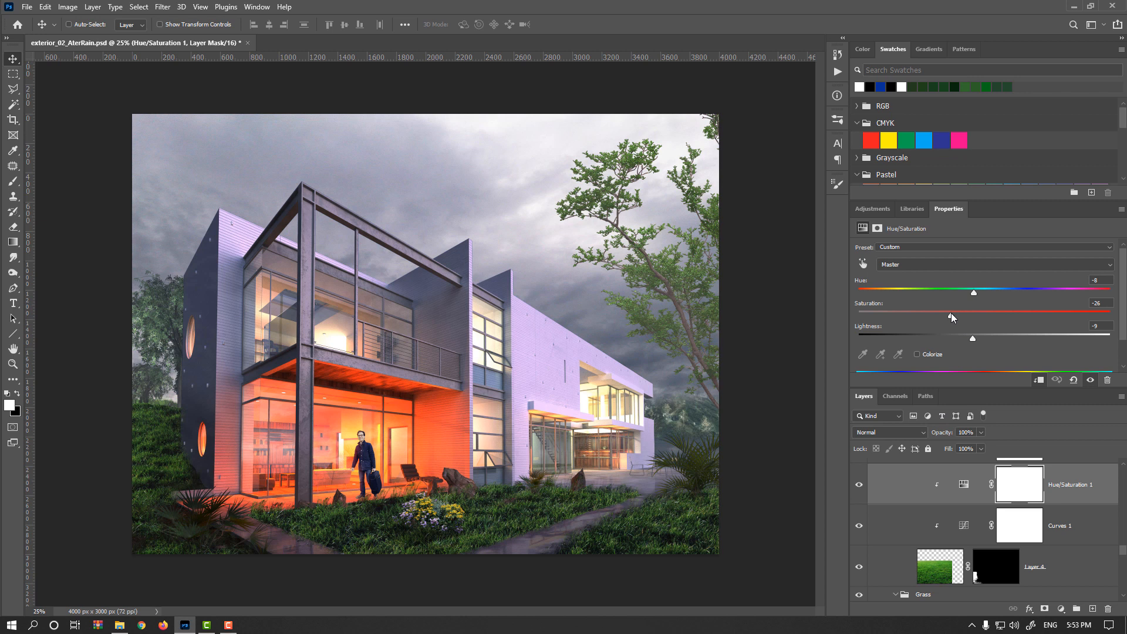